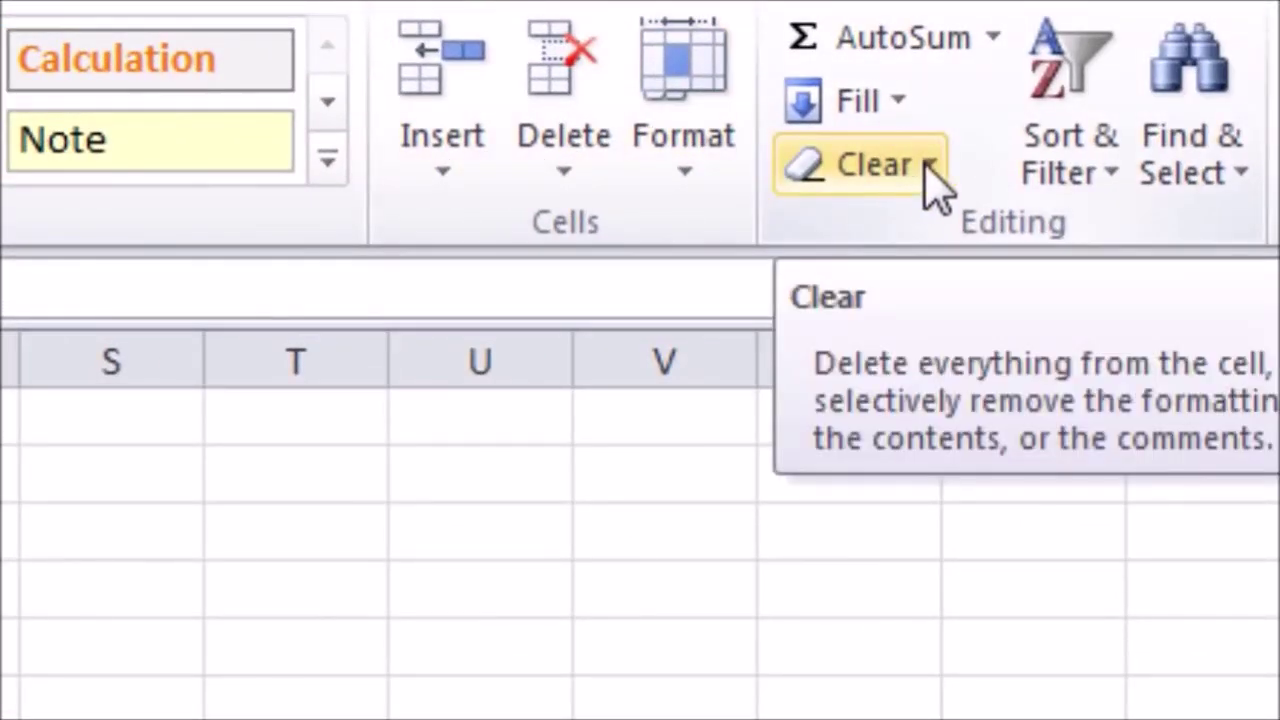
# Clear the contents of employee cell A13 and of cell D6 in the Bringing Guest column.
pyautogui.click(932, 168)
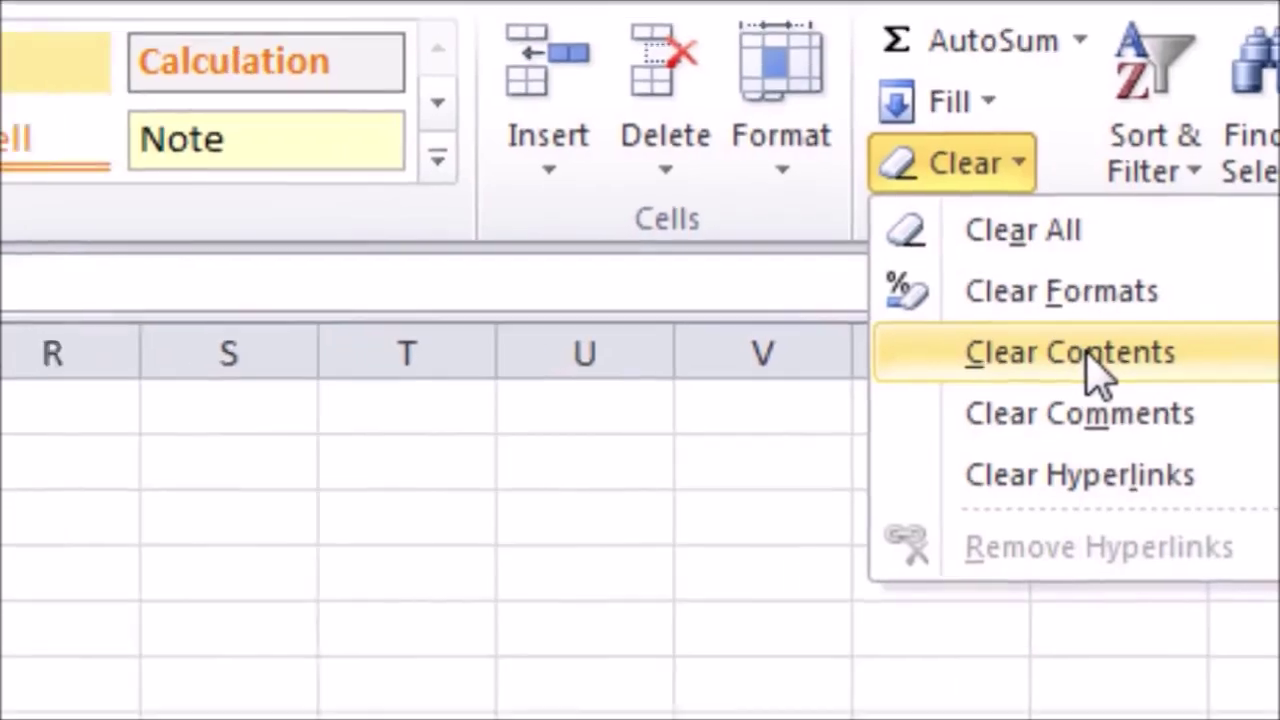
pyautogui.click(1010, 380)
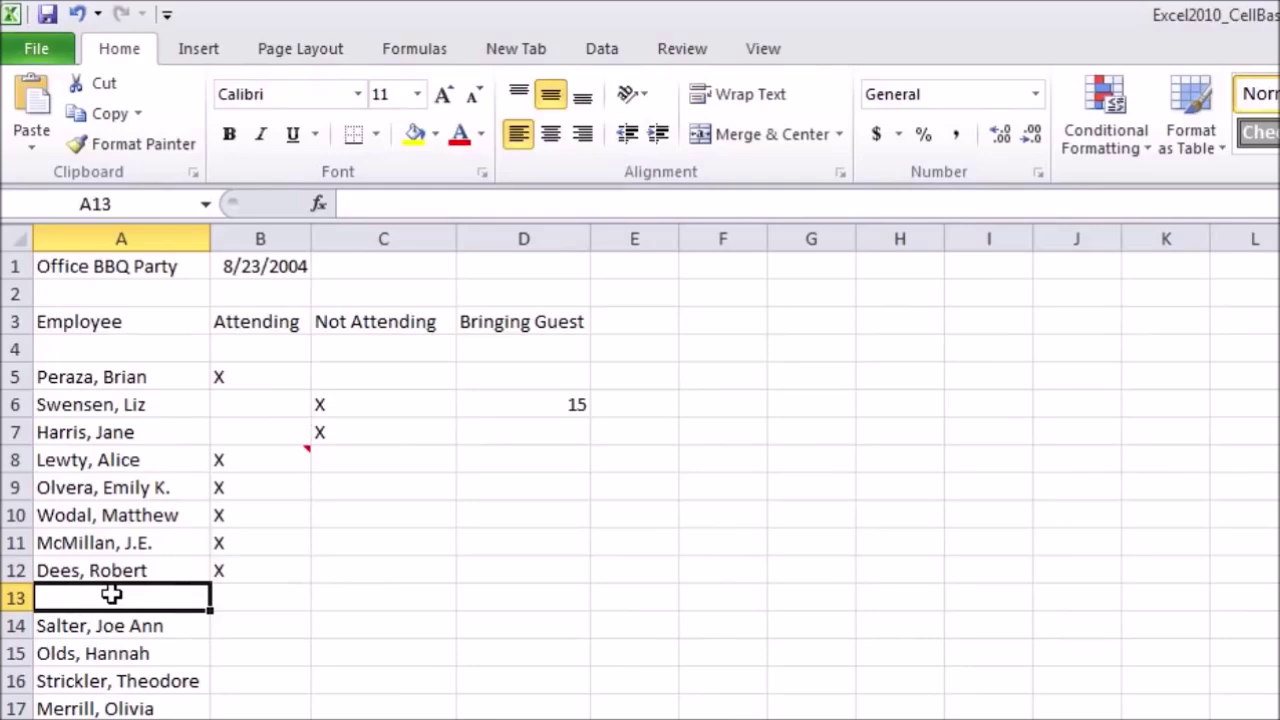
pyautogui.click(572, 407)
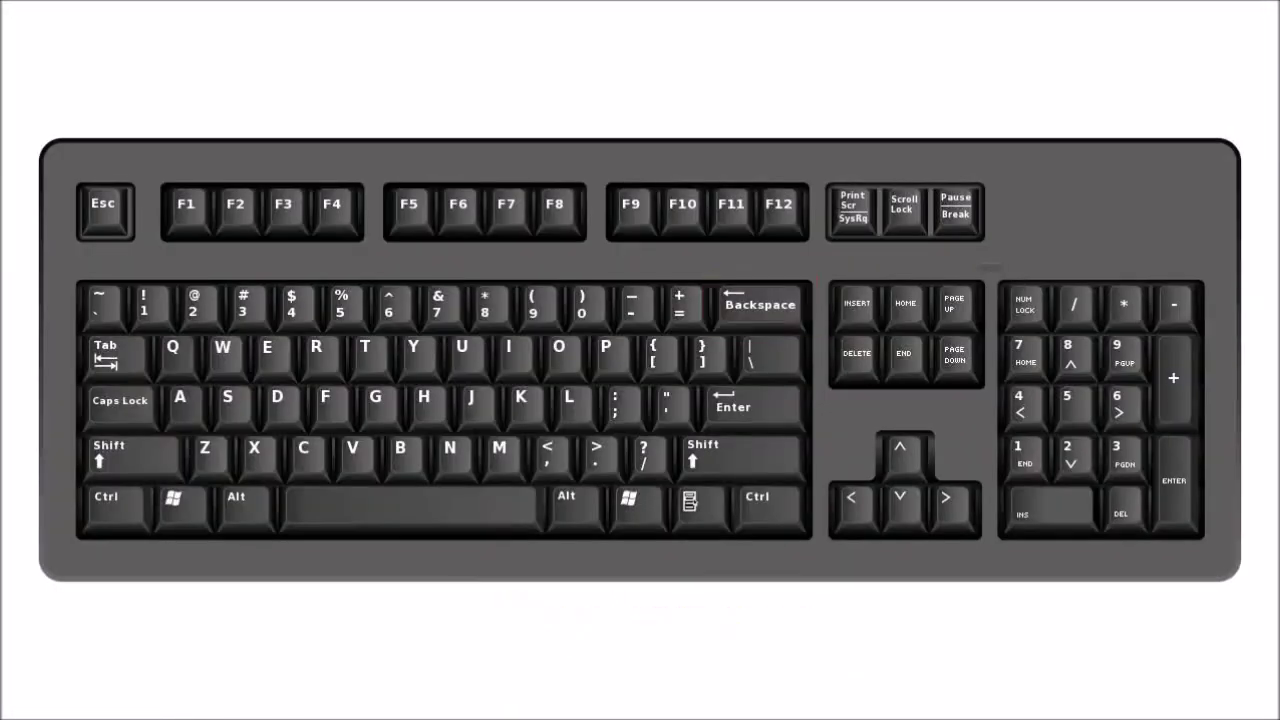
pyautogui.press('BackSpace')
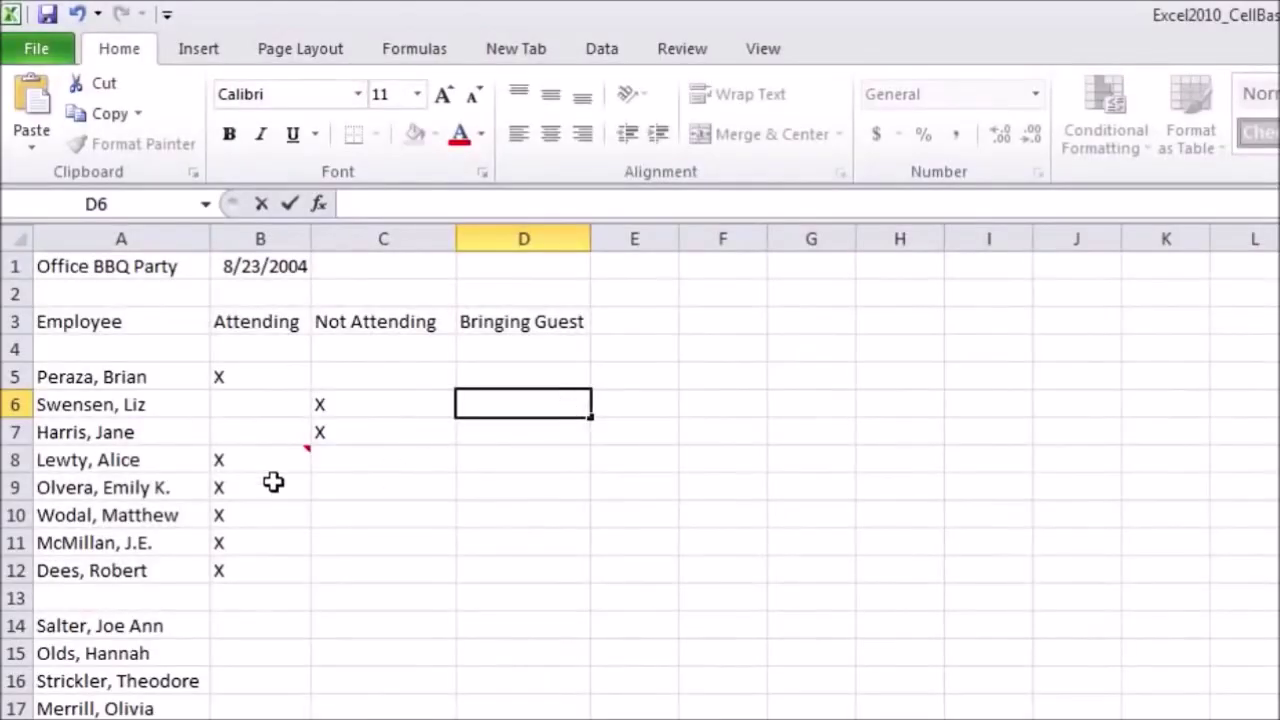
pyautogui.moveTo(148, 486); pyautogui.dragTo(249, 531)
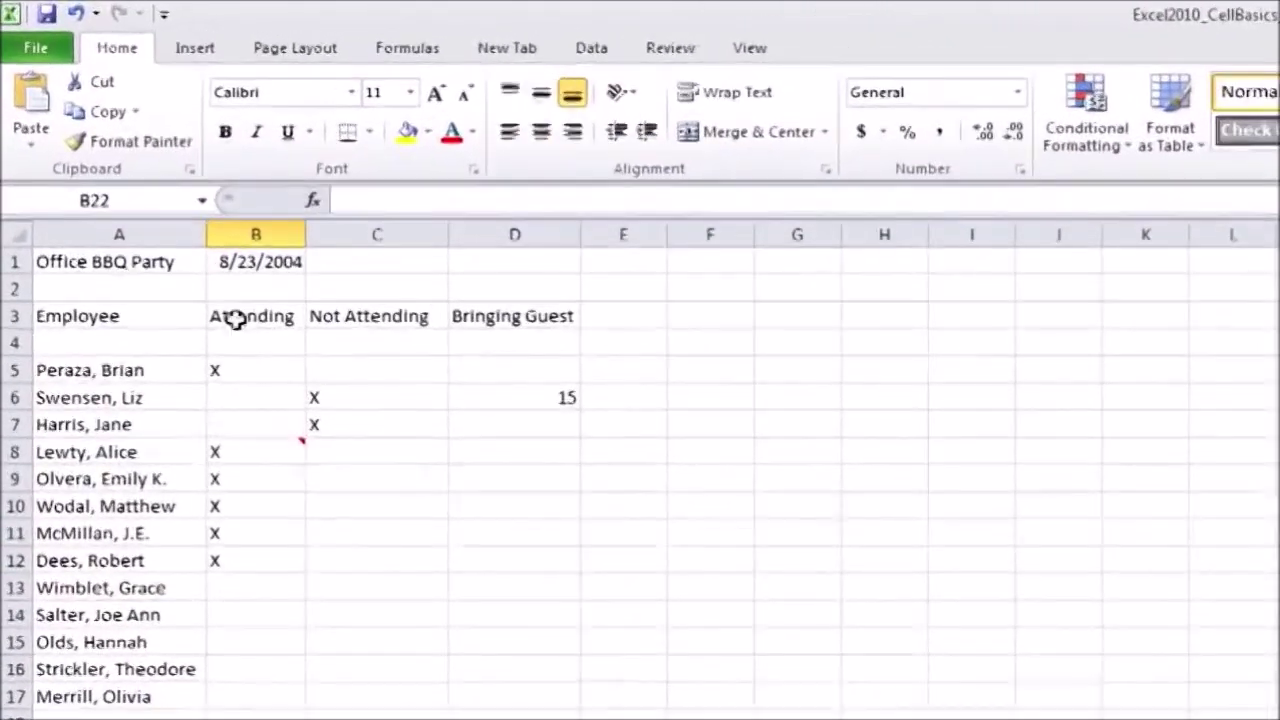
pyautogui.moveTo(233, 318); pyautogui.dragTo(566, 314)
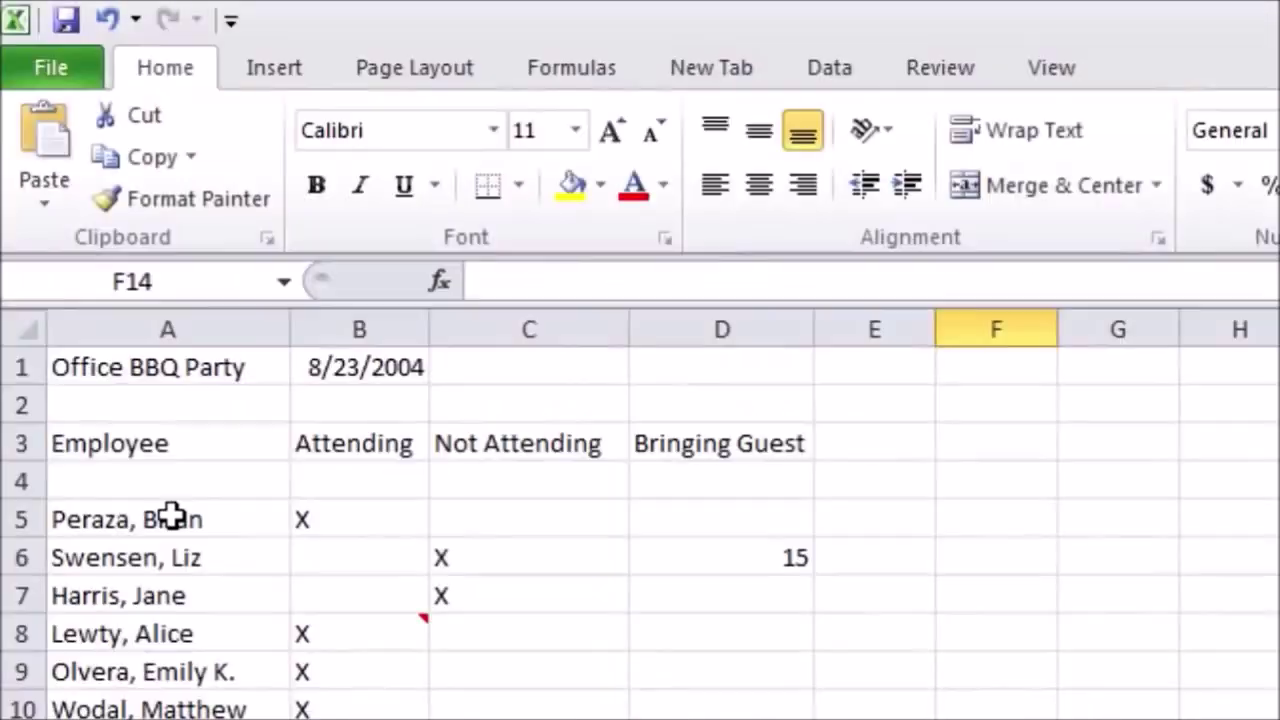
# Copy cells A5:C7 with the first three employee rows and paste them starting at cell C15.
pyautogui.moveTo(172, 516); pyautogui.dragTo(457, 586)
pyautogui.hotkey('ctrl', 'c')
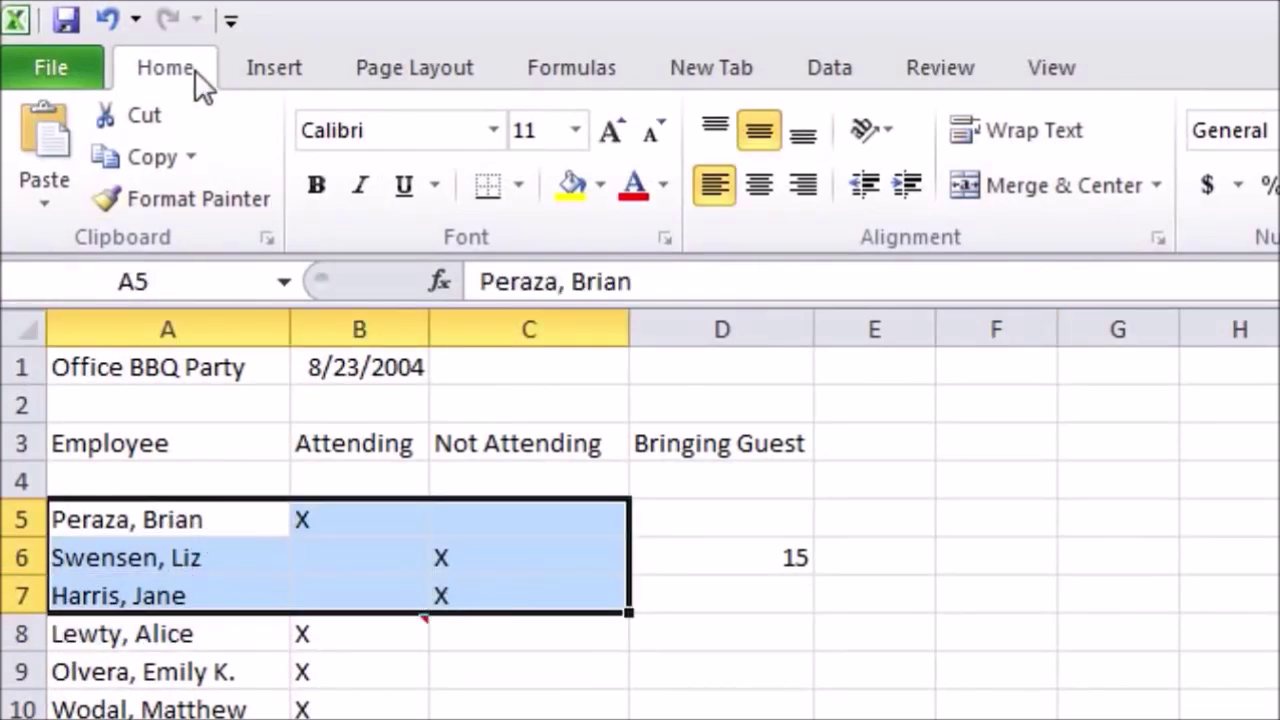
pyautogui.click(160, 157)
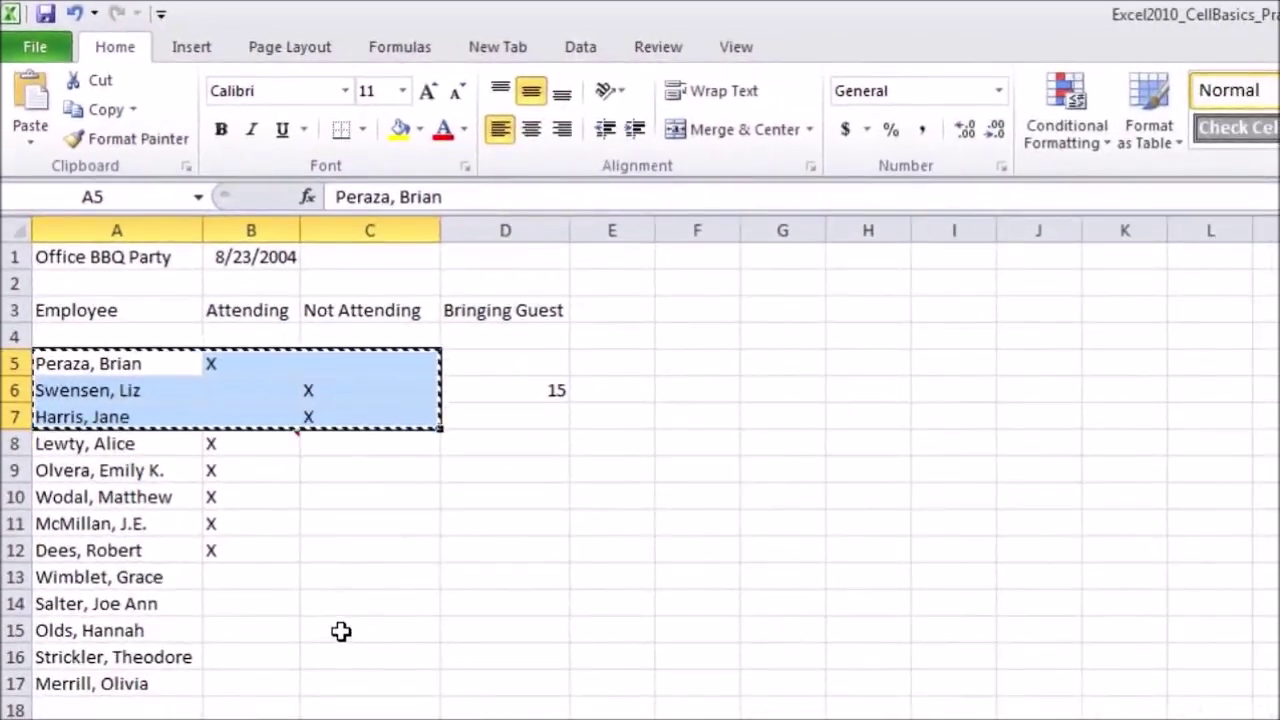
pyautogui.click(340, 631)
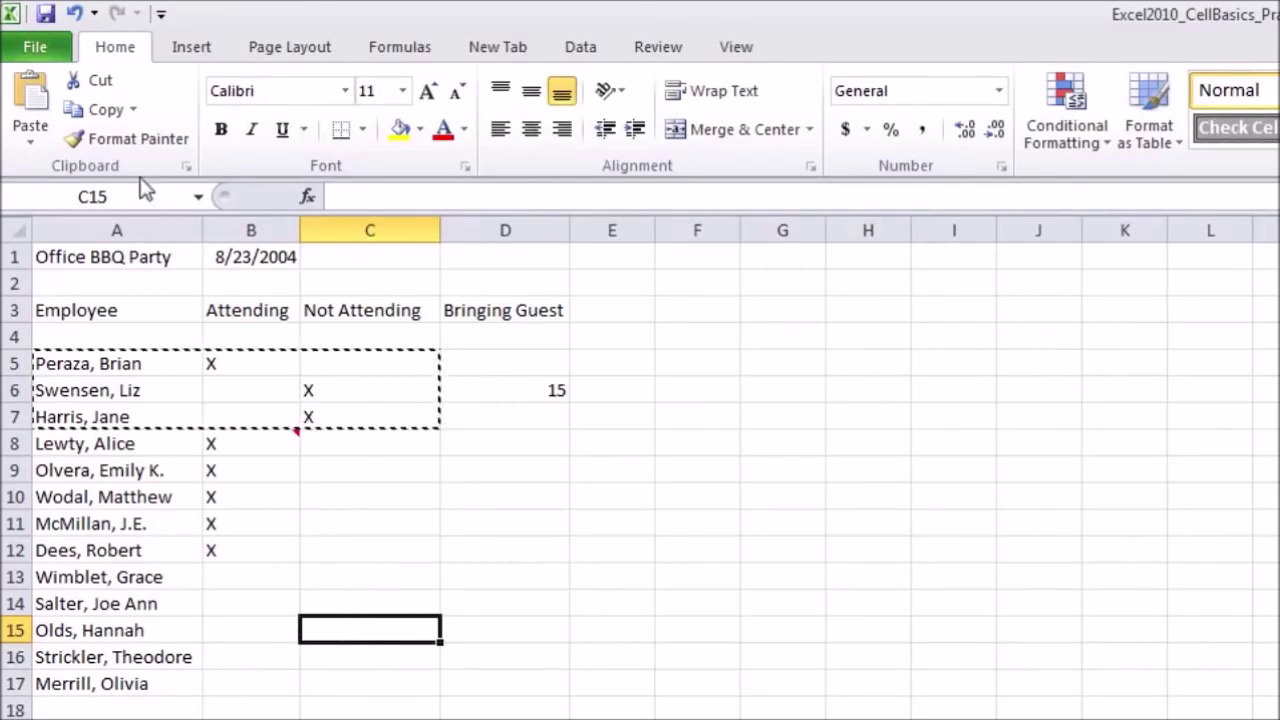
pyautogui.click(31, 118)
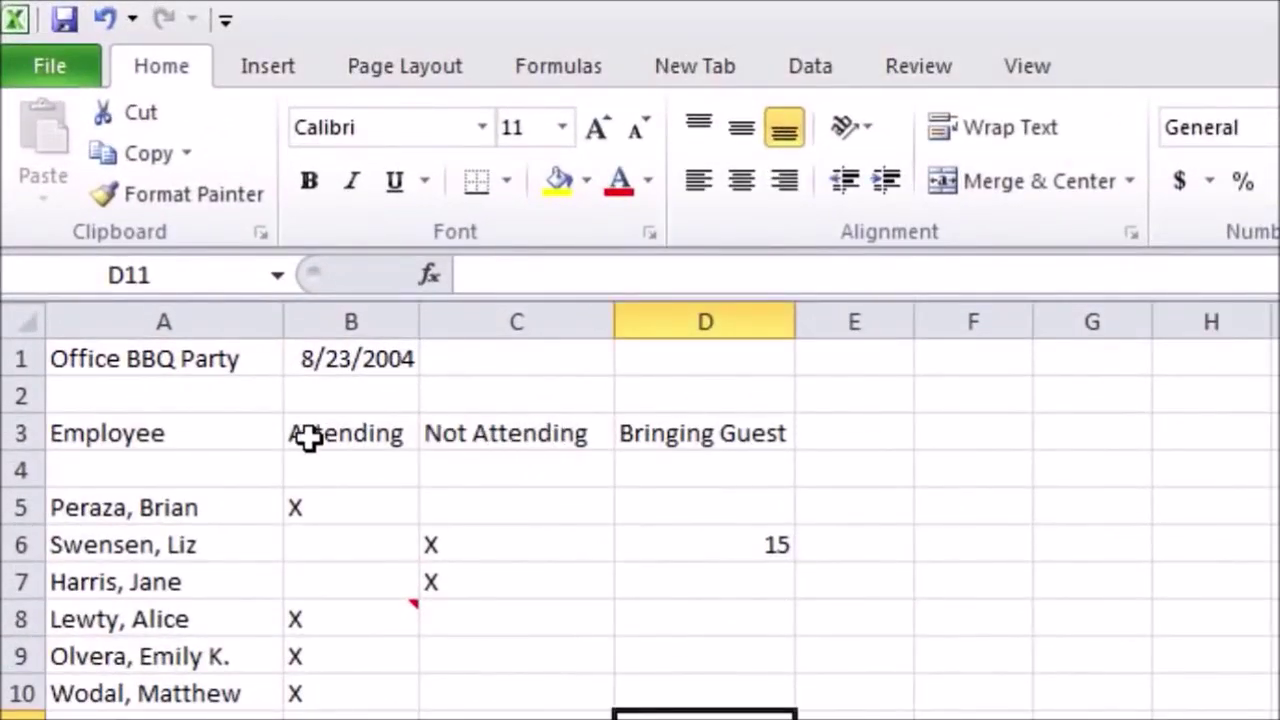
# Cut the headings Attending, Not Attending and Bringing Guest from B3:D3 and paste them starting at cell E3.
pyautogui.moveTo(307, 437); pyautogui.dragTo(700, 434)
pyautogui.click(128, 113)
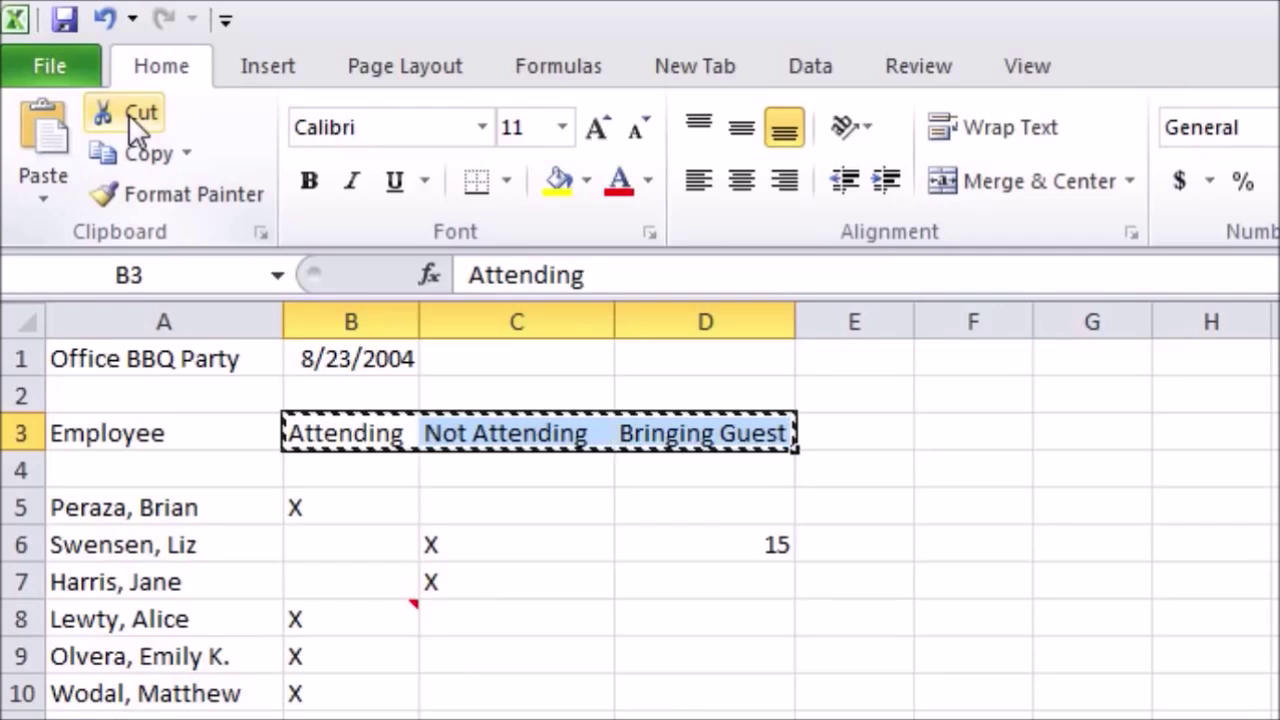
pyautogui.click(857, 429)
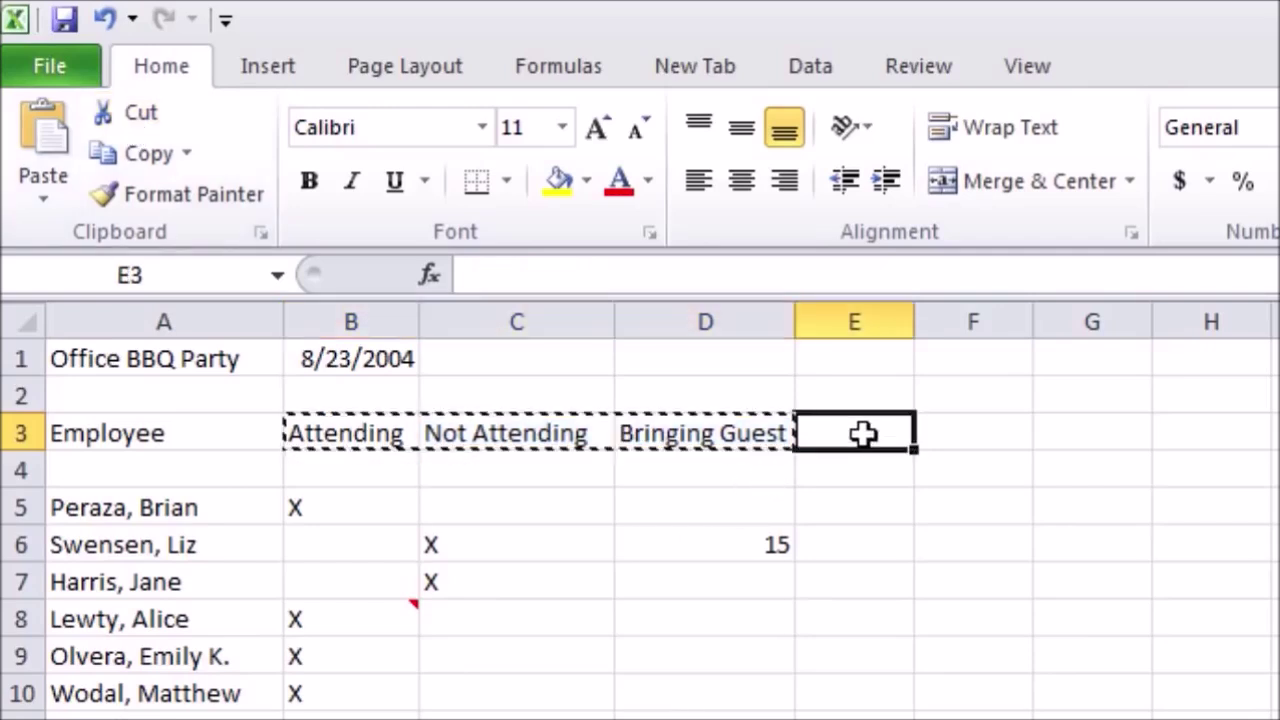
pyautogui.click(45, 170)
pyautogui.click(48, 138)
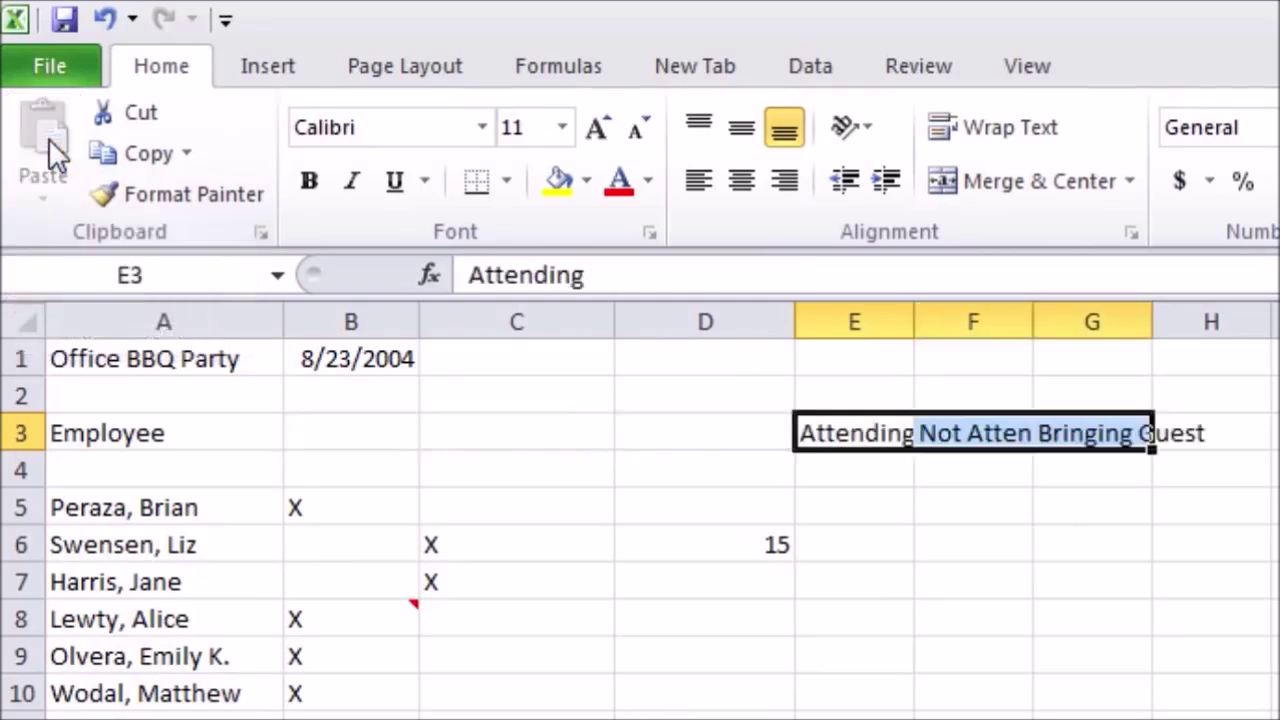
pyautogui.click(1114, 434)
pyautogui.click(1104, 482)
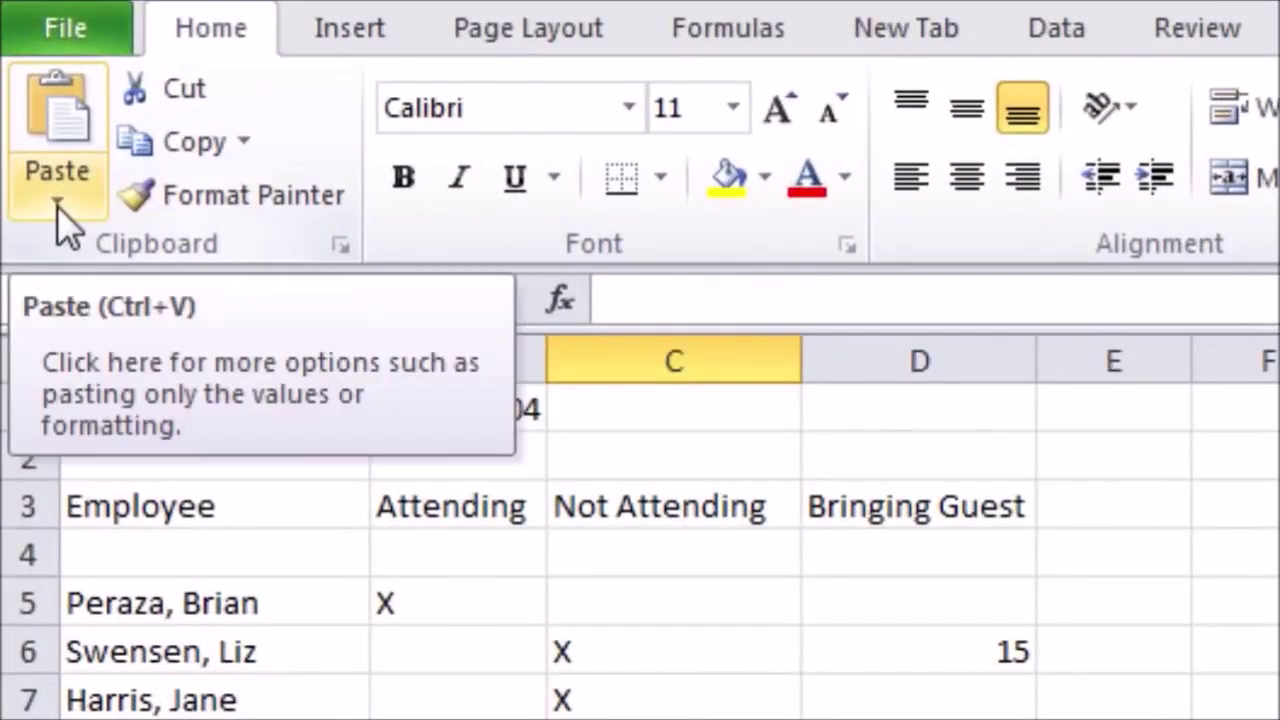
# Show the additional paste options, and bring up the context commands for the attendance marks in cells B8:B12.
pyautogui.click(57, 206)
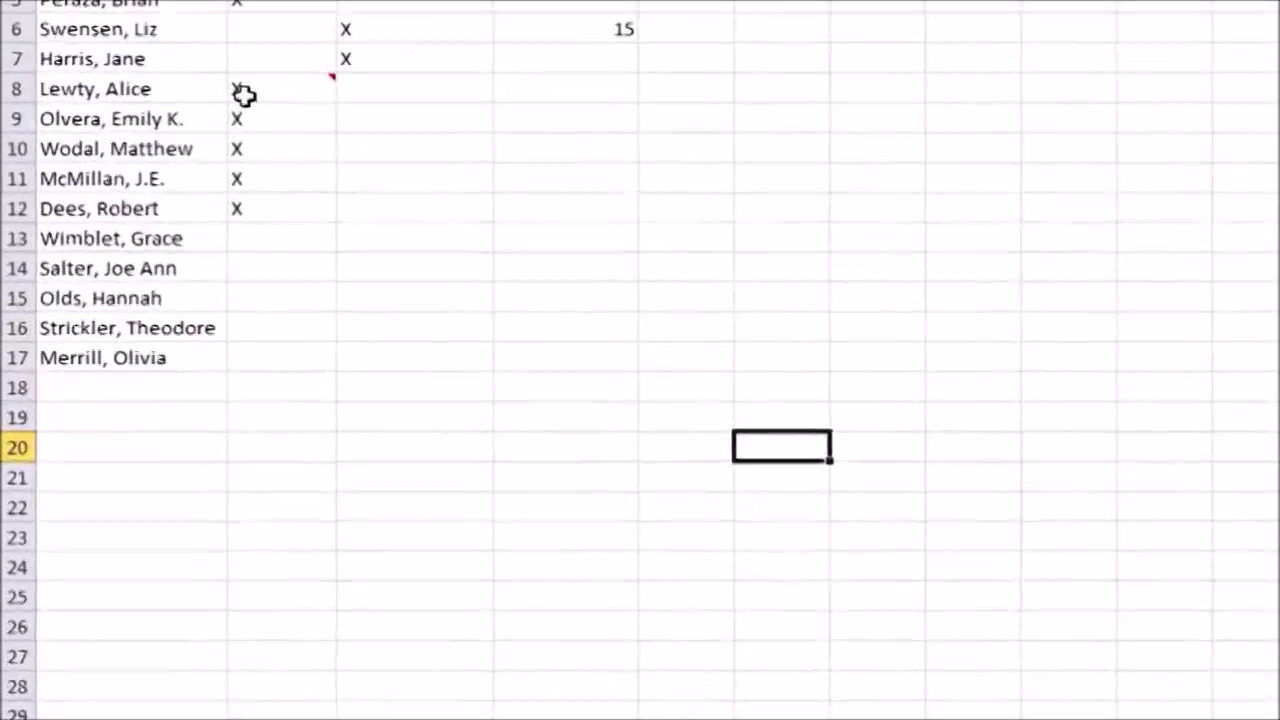
pyautogui.moveTo(103, 222)
pyautogui.moveTo(243, 82); pyautogui.dragTo(294, 194)
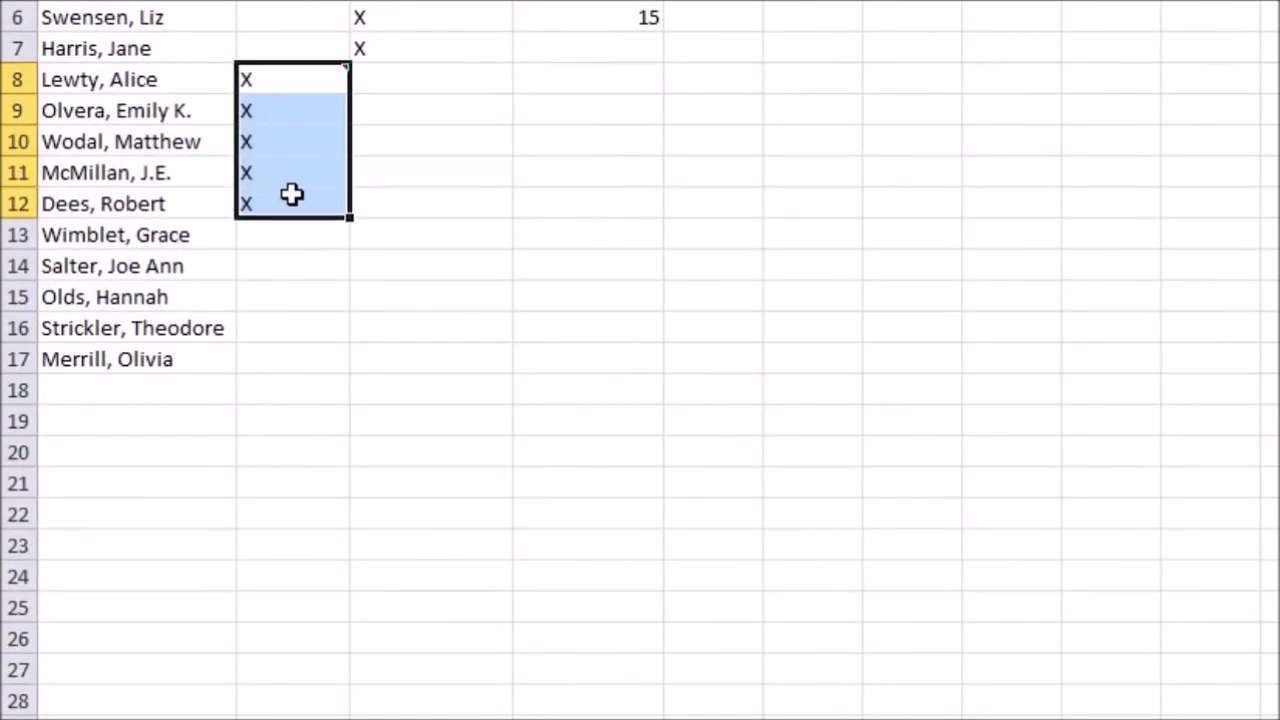
pyautogui.rightClick(291, 77)
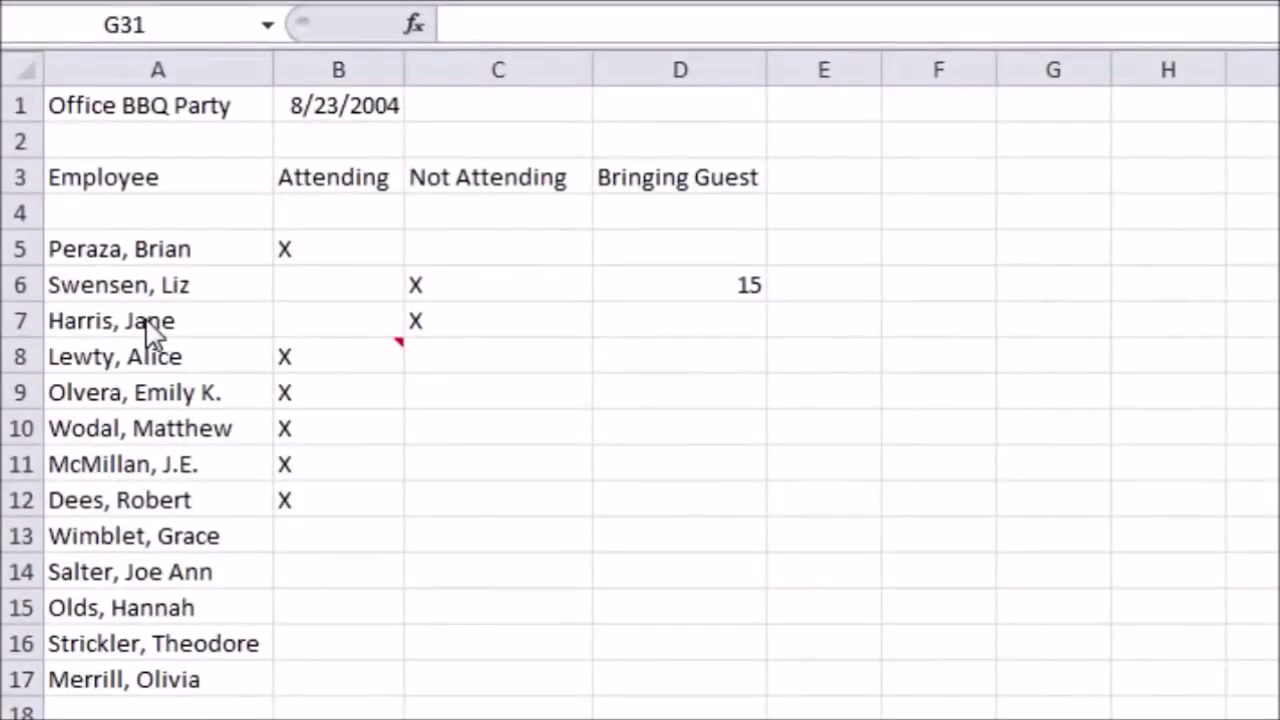
# Move the employee cells A7:A11 directly to D10:D14 without using cut and paste.
pyautogui.click(145, 318)
pyautogui.moveTo(145, 318); pyautogui.dragTo(178, 470)
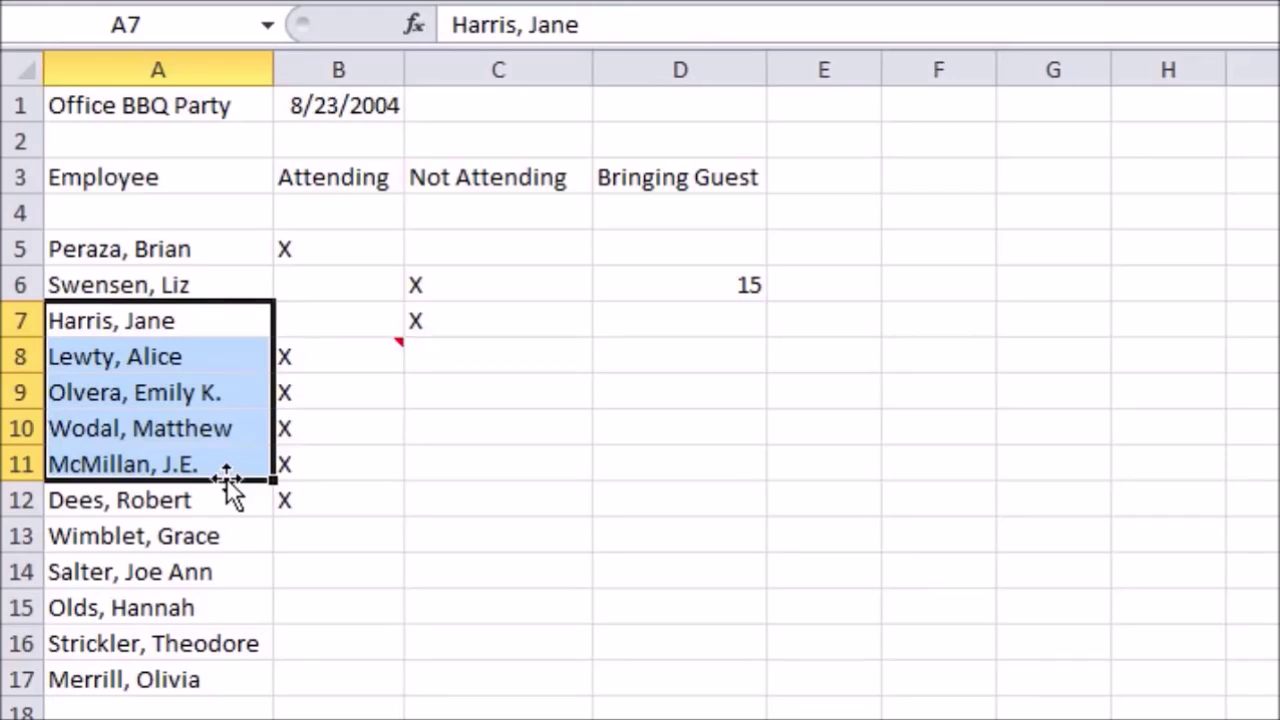
pyautogui.moveTo(226, 477); pyautogui.dragTo(645, 580)
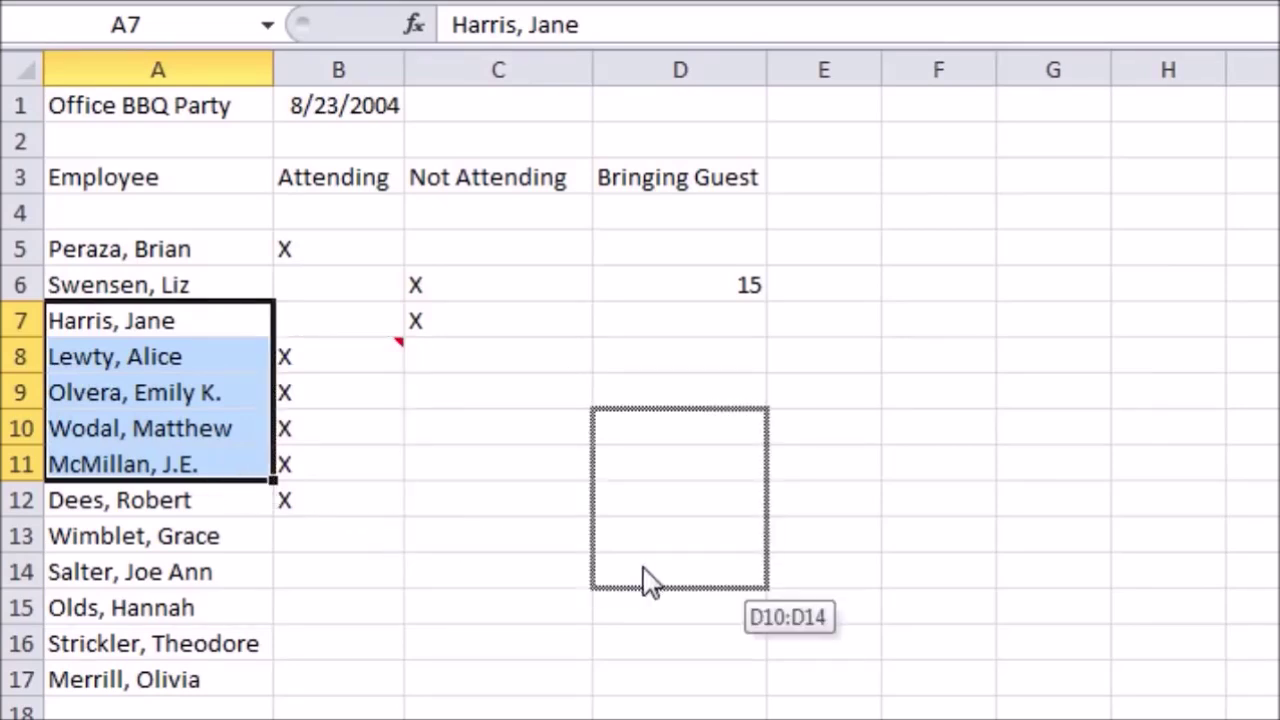
pyautogui.moveTo(645, 580); pyautogui.dragTo(645, 580)
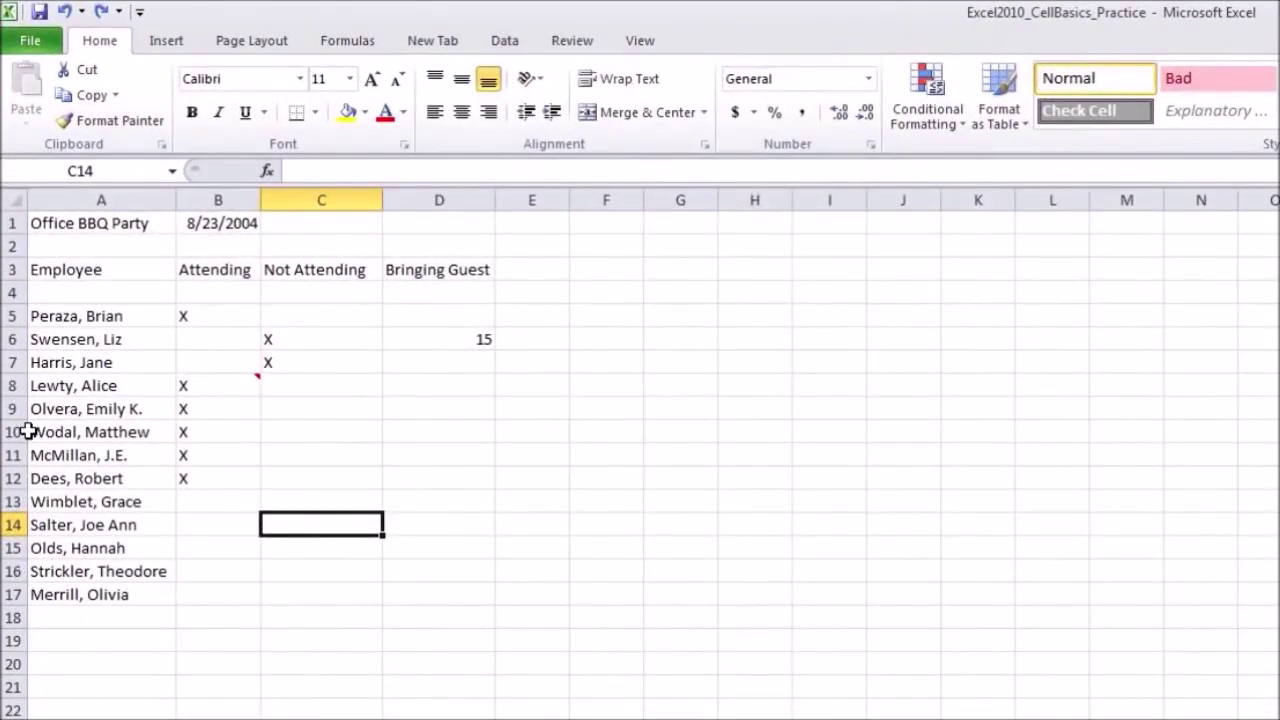
# Fill the contents of cells A10:B17 across the adjacent columns.
pyautogui.moveTo(30, 432); pyautogui.dragTo(179, 589)
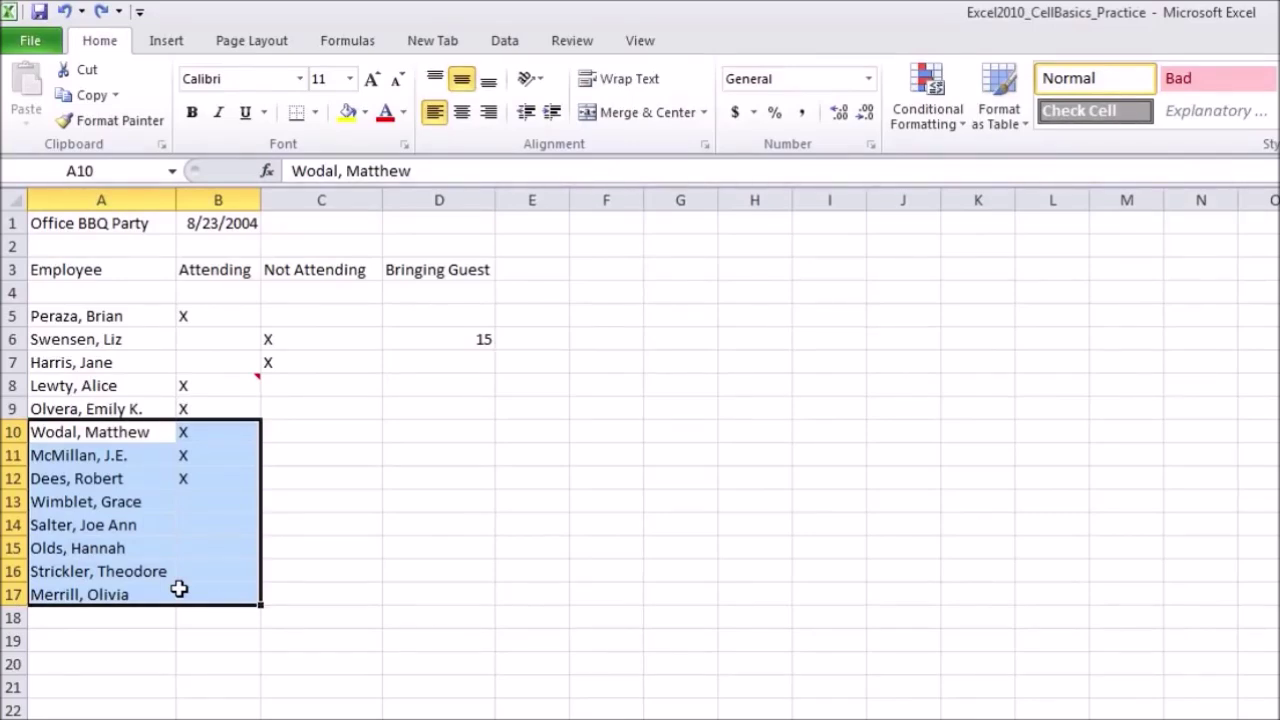
pyautogui.moveTo(261, 606); pyautogui.dragTo(833, 650)
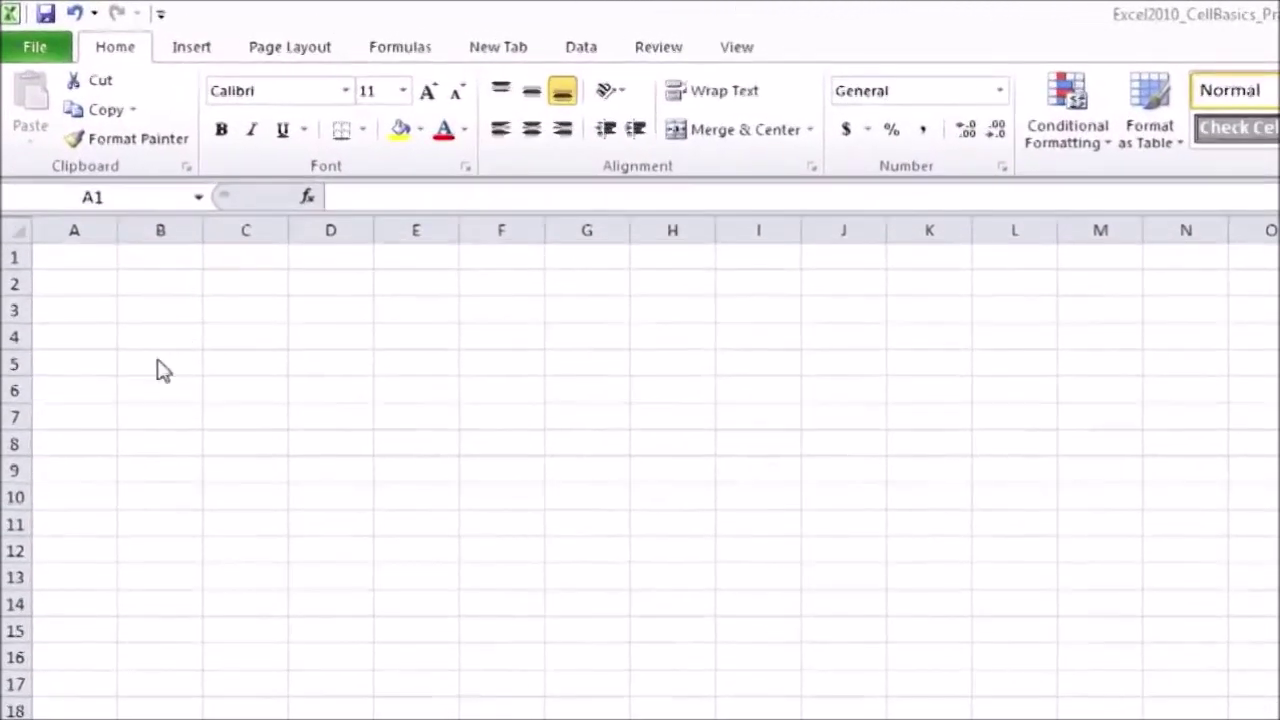
pyautogui.click(179, 323)
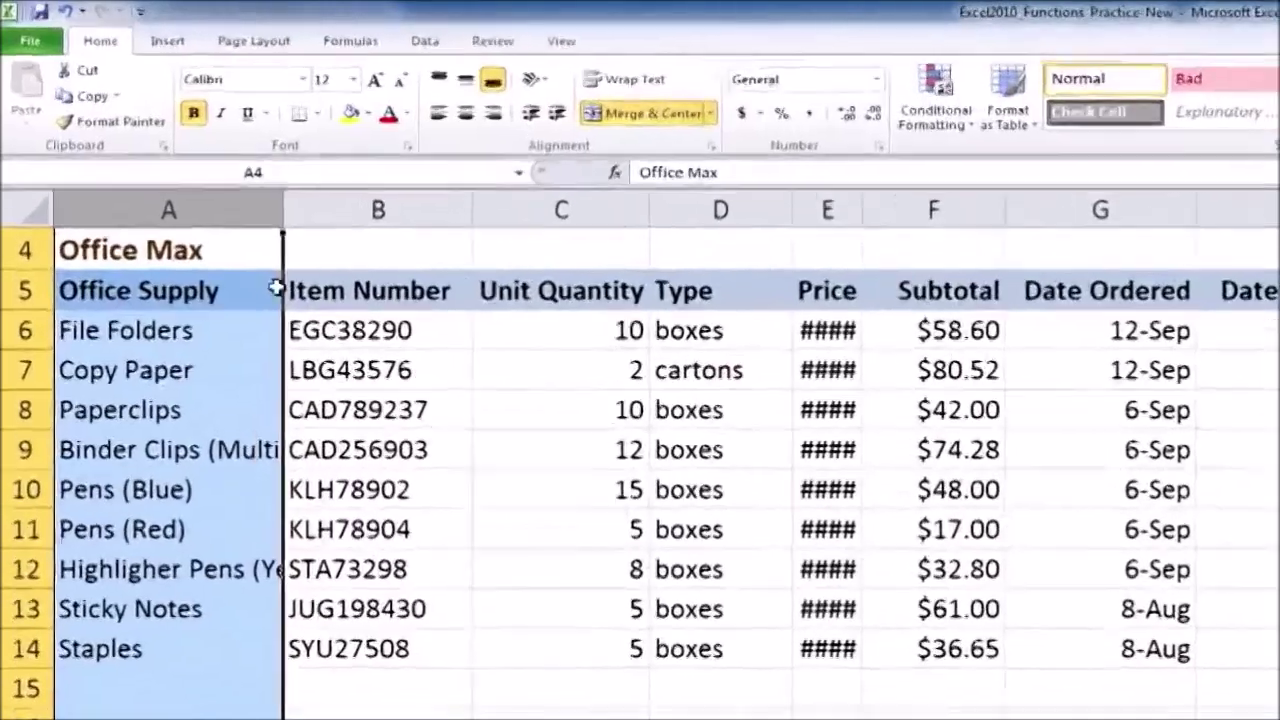
# Widen the Office Supply column A until the longest item names fit, and widen the Item Number column B slightly.
pyautogui.click(216, 185)
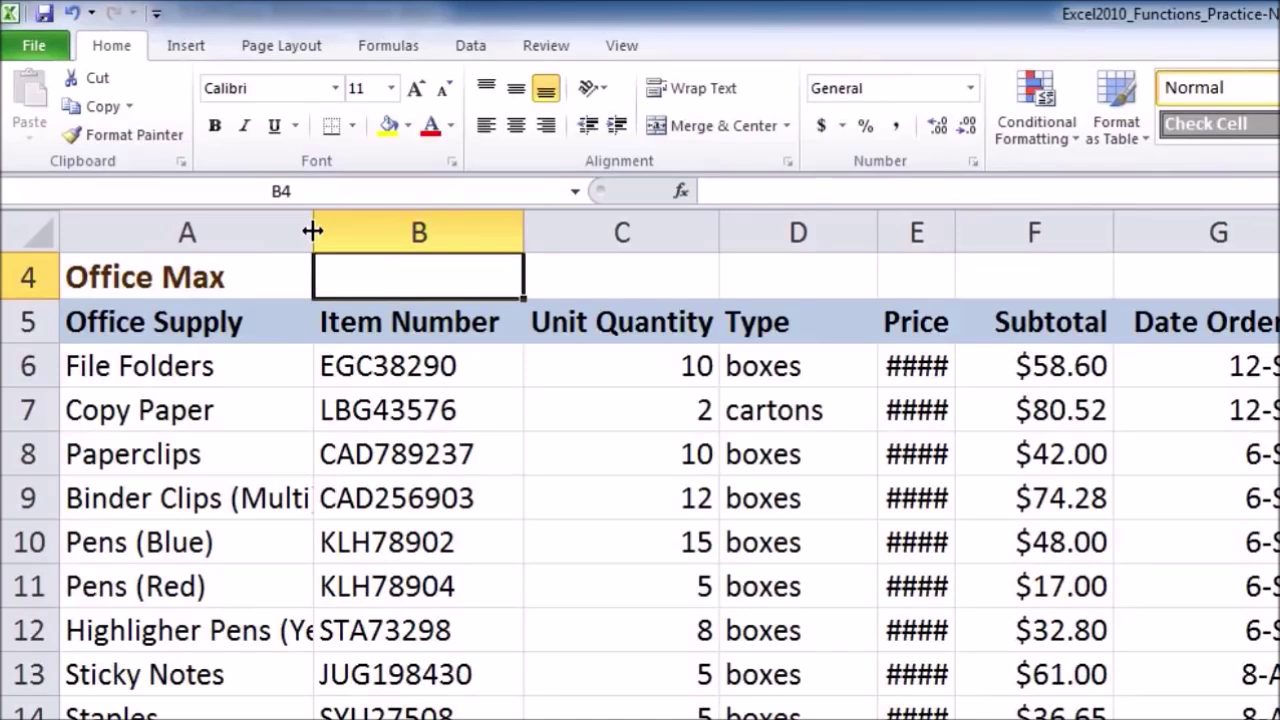
pyautogui.moveTo(312, 231); pyautogui.dragTo(434, 236)
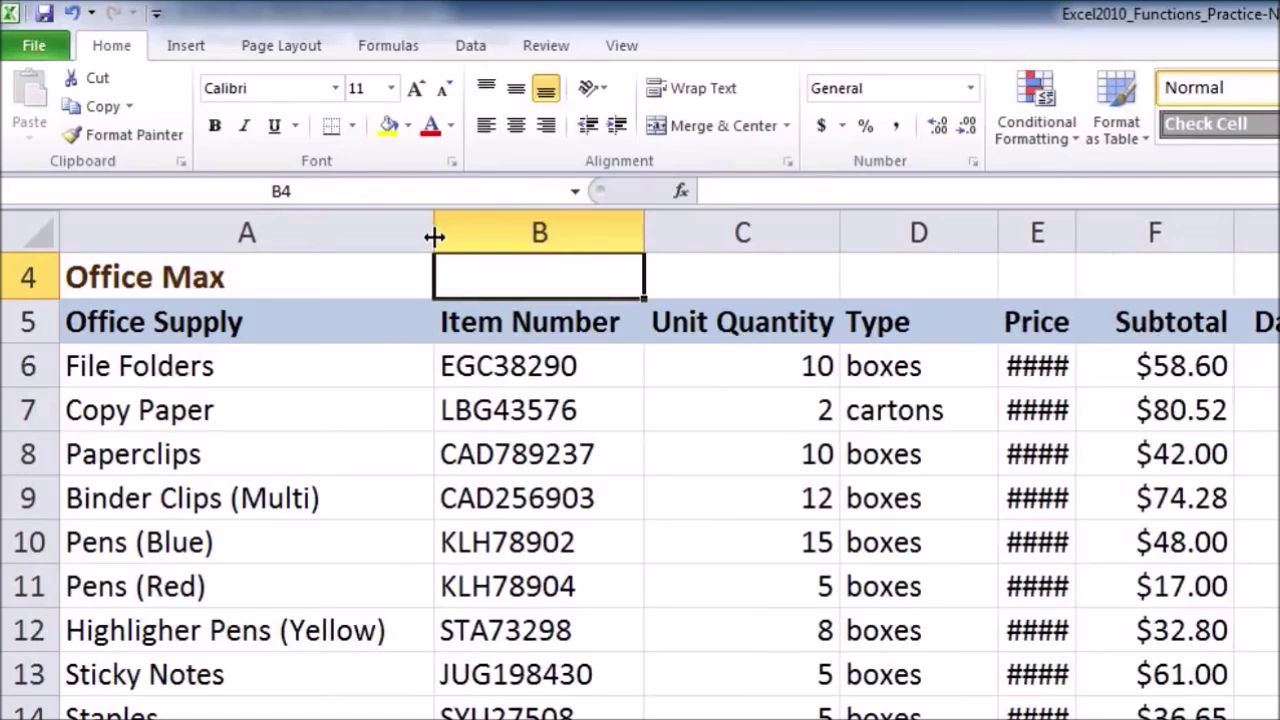
pyautogui.click(435, 236)
pyautogui.moveTo(640, 228); pyautogui.dragTo(688, 230)
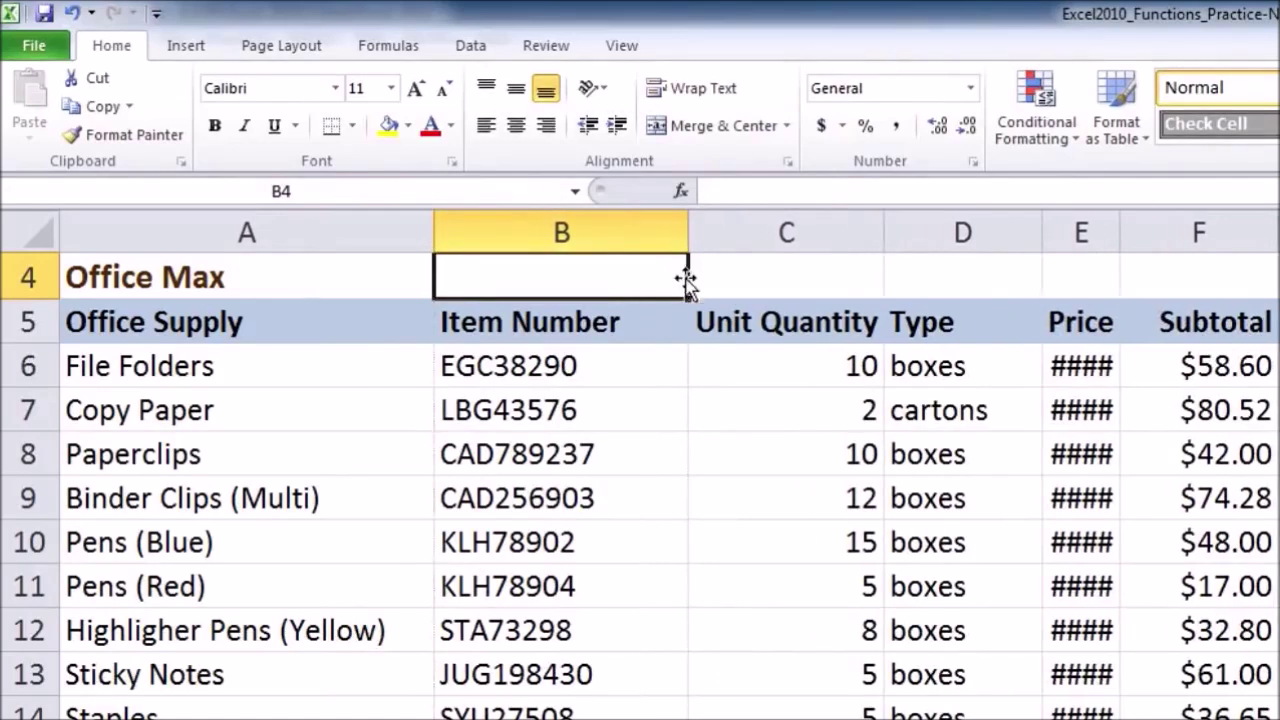
pyautogui.click(668, 383)
pyautogui.click(673, 398)
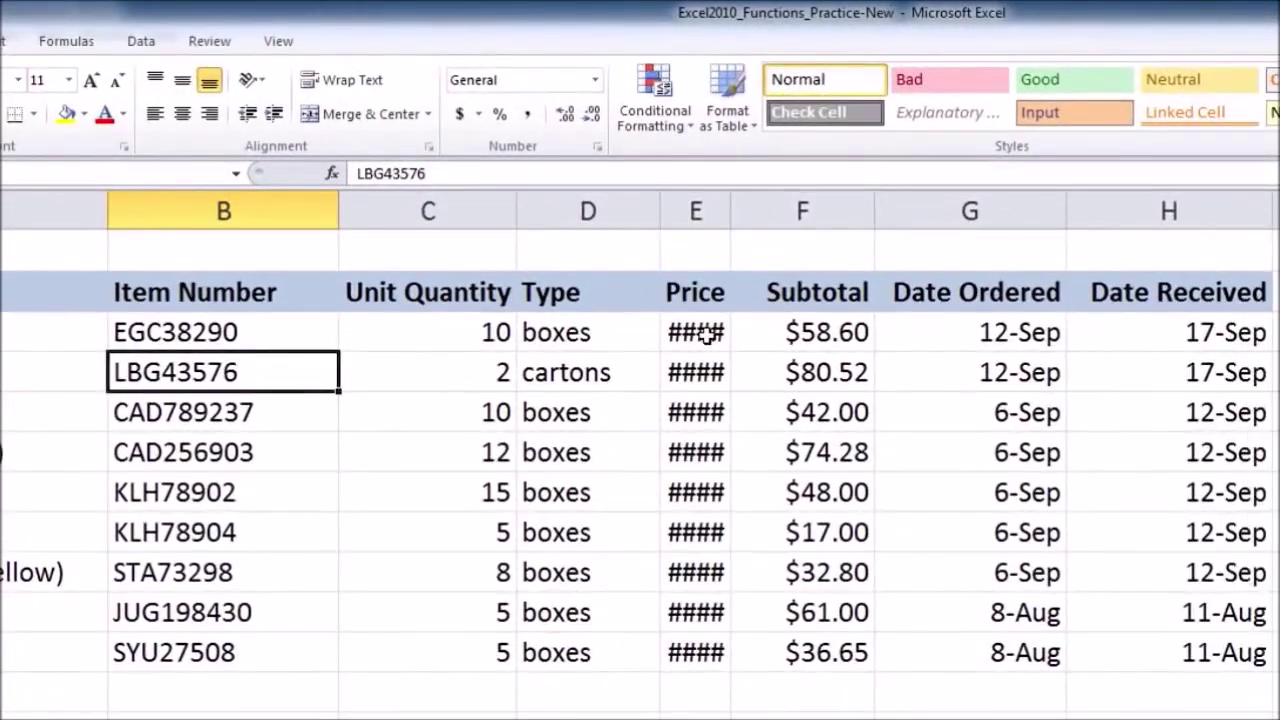
# Highlight the Price values hidden by number signs and widen column E so they can be displayed.
pyautogui.moveTo(706, 336); pyautogui.dragTo(708, 645)
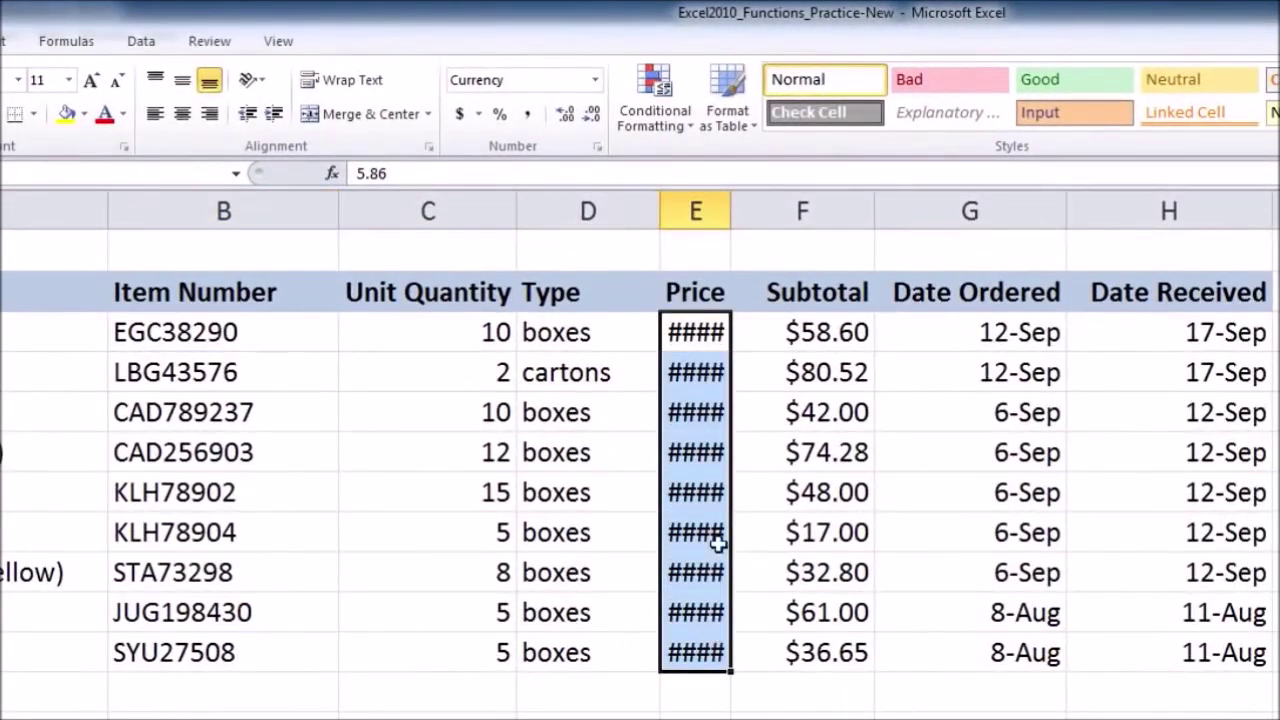
pyautogui.click(748, 411)
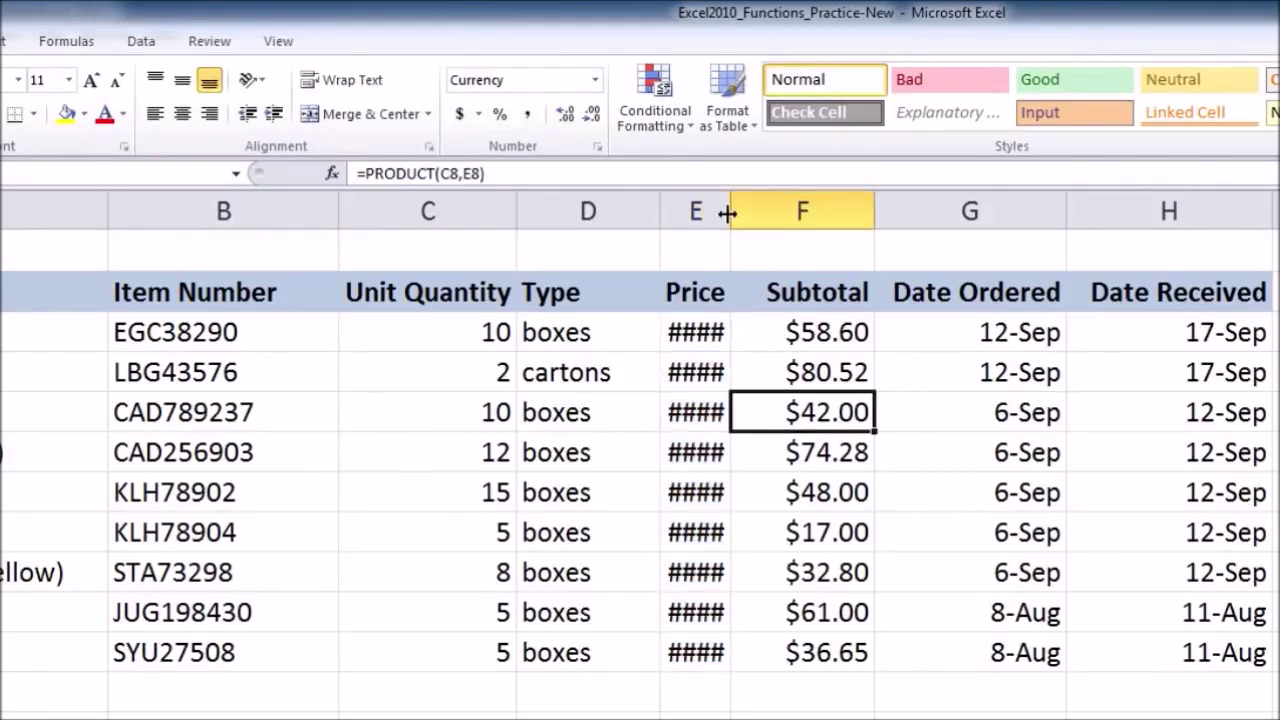
pyautogui.moveTo(731, 206); pyautogui.dragTo(792, 207)
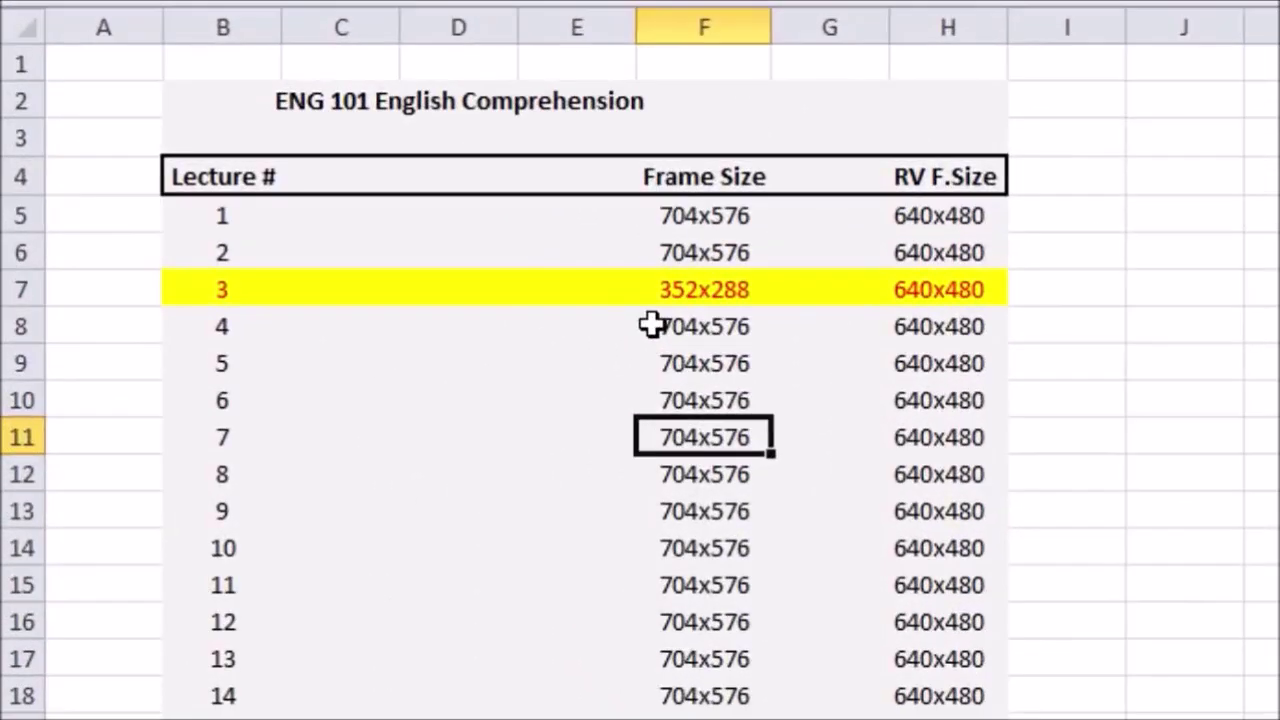
# Select cells F8:F10 in the Frame Size column and set the column width to exactly 12.
pyautogui.moveTo(651, 325); pyautogui.dragTo(697, 395)
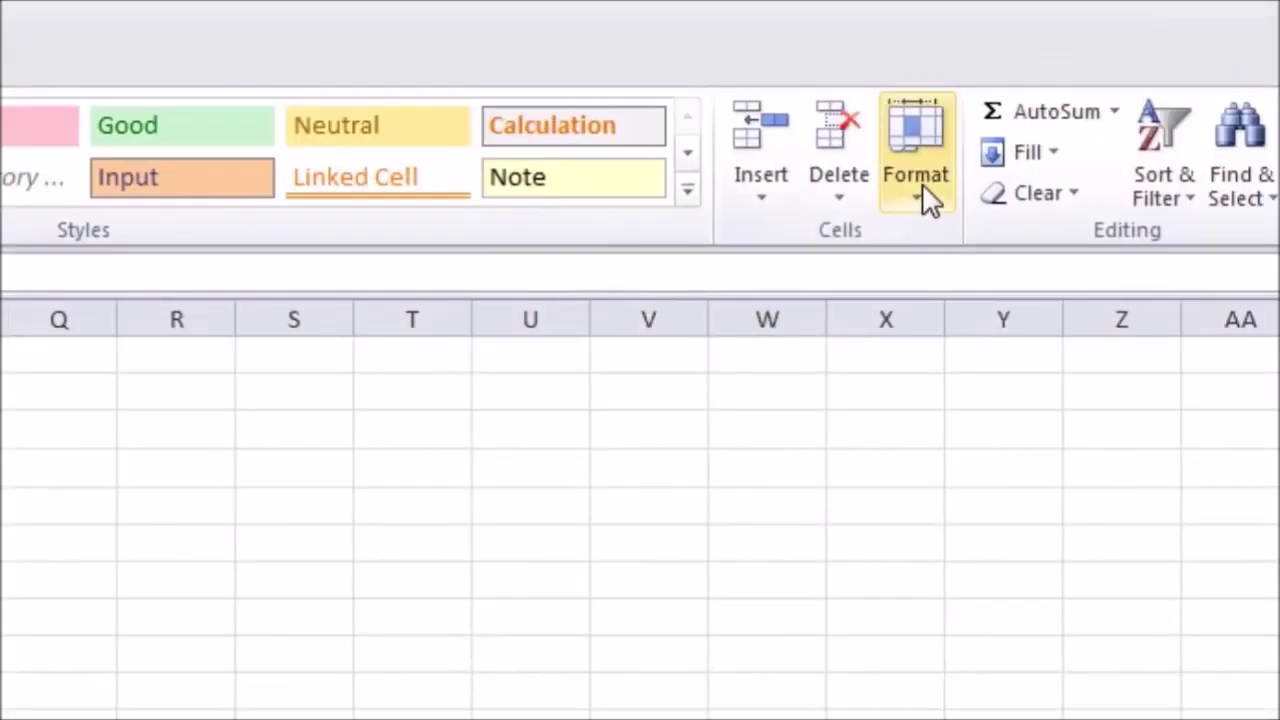
pyautogui.click(916, 185)
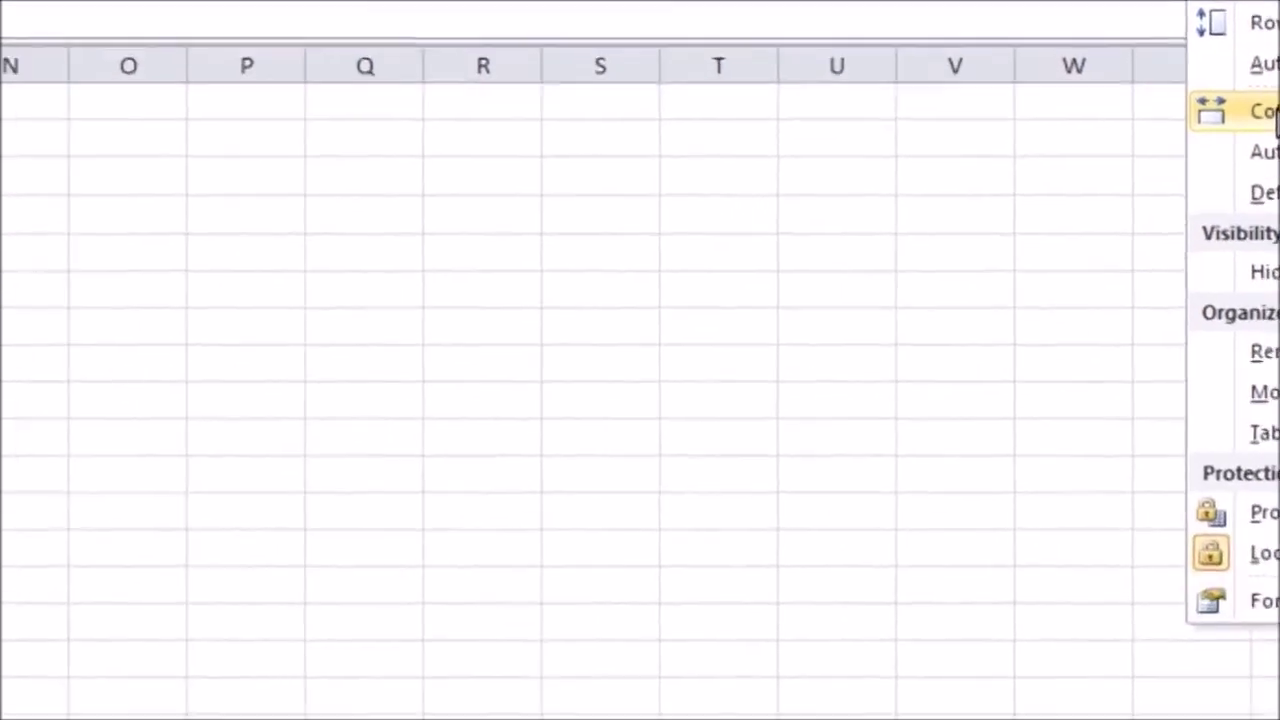
pyautogui.click(970, 365)
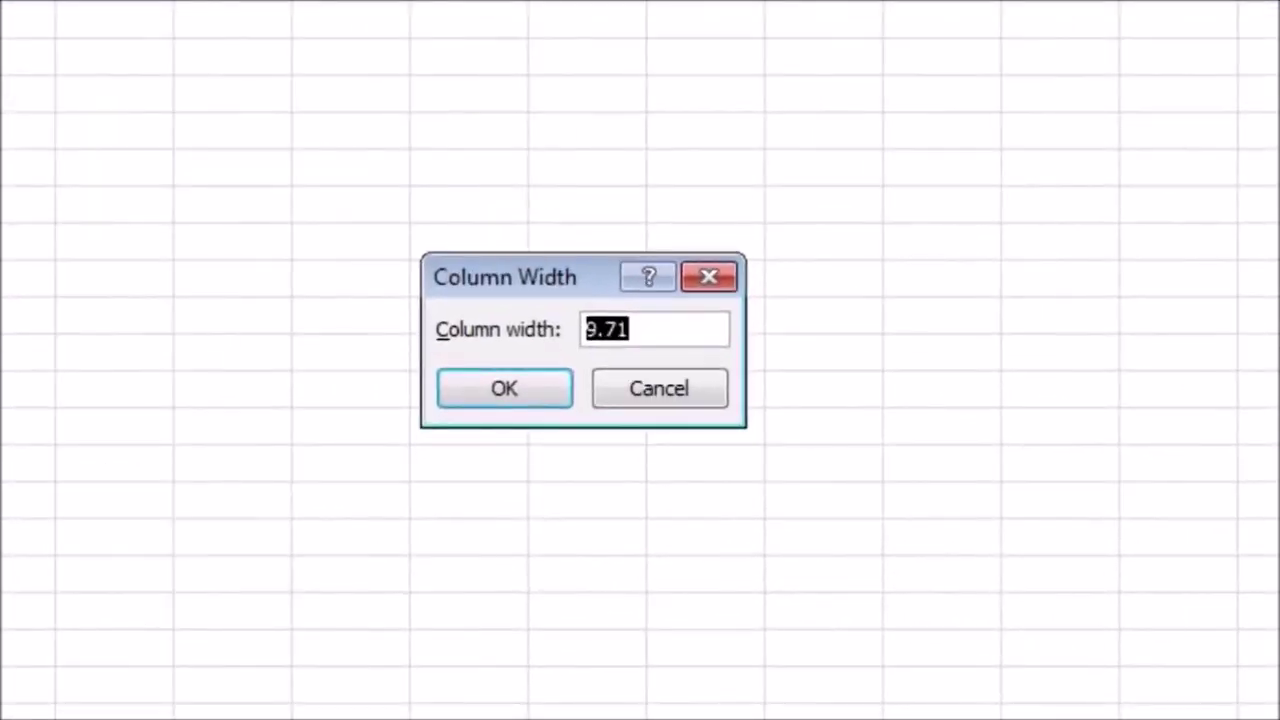
pyautogui.write('12')
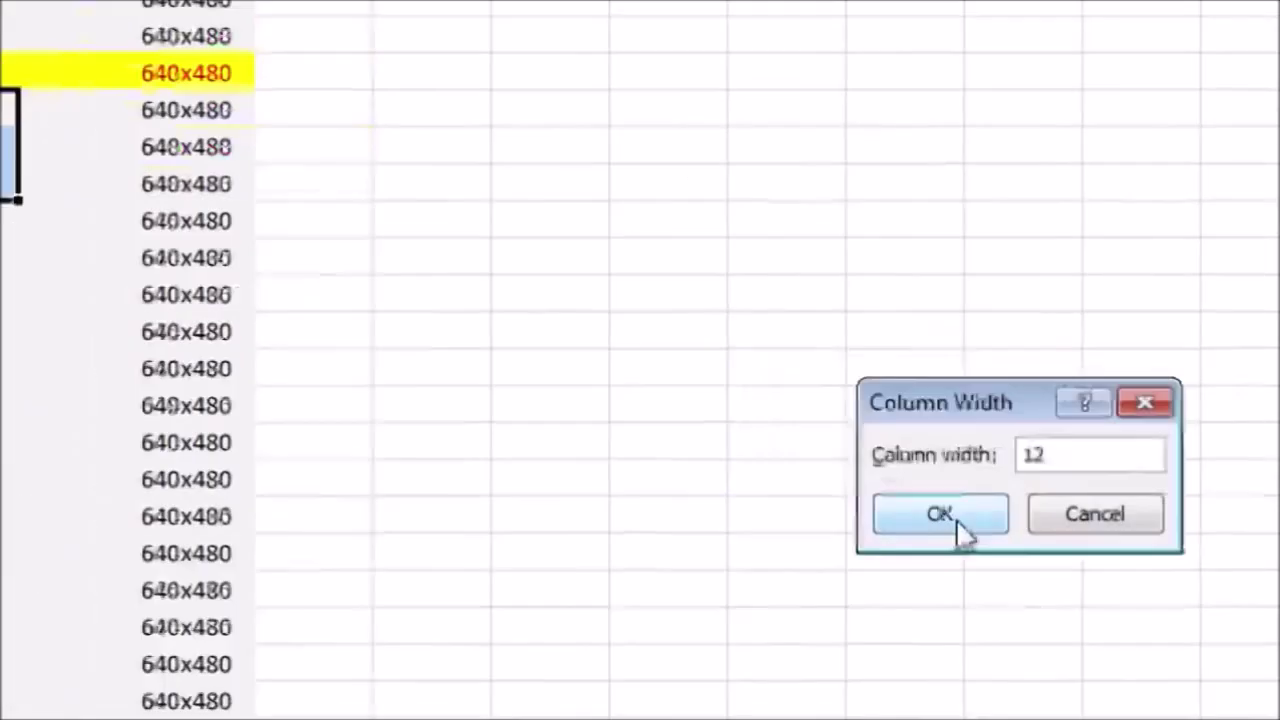
pyautogui.click(504, 388)
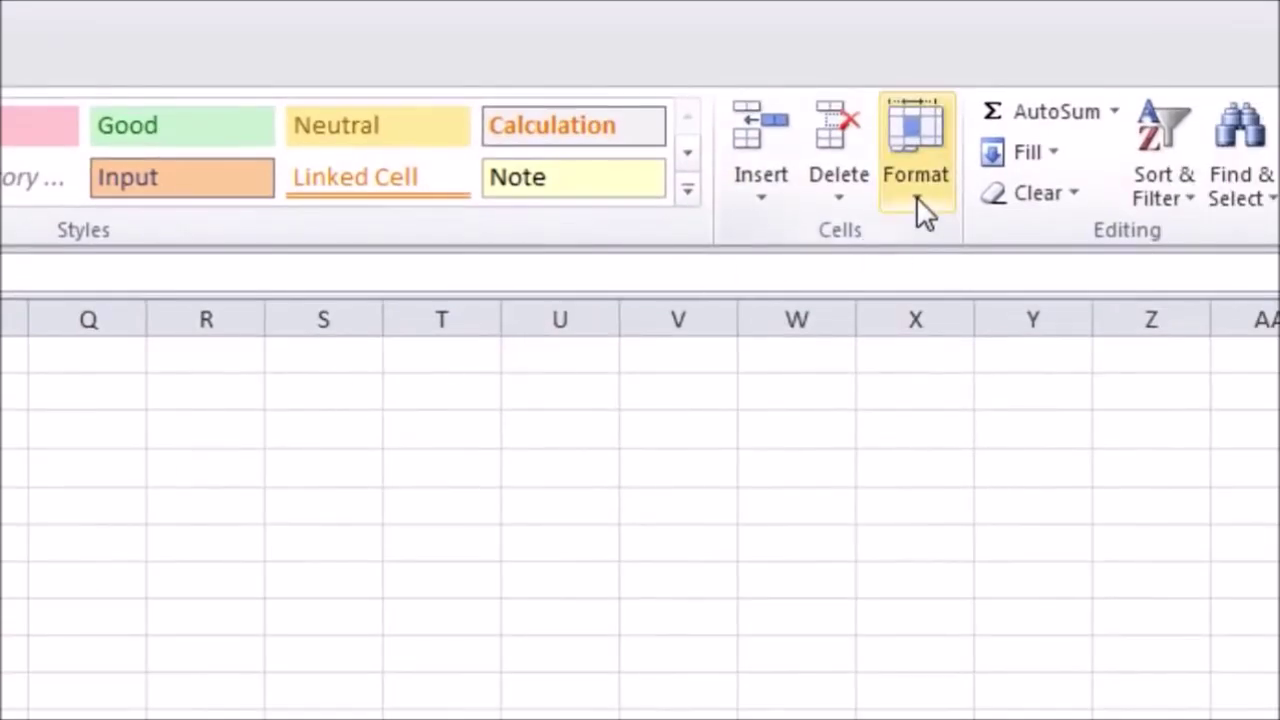
# AutoFit the width of the selected columns to their contents.
pyautogui.click(916, 196)
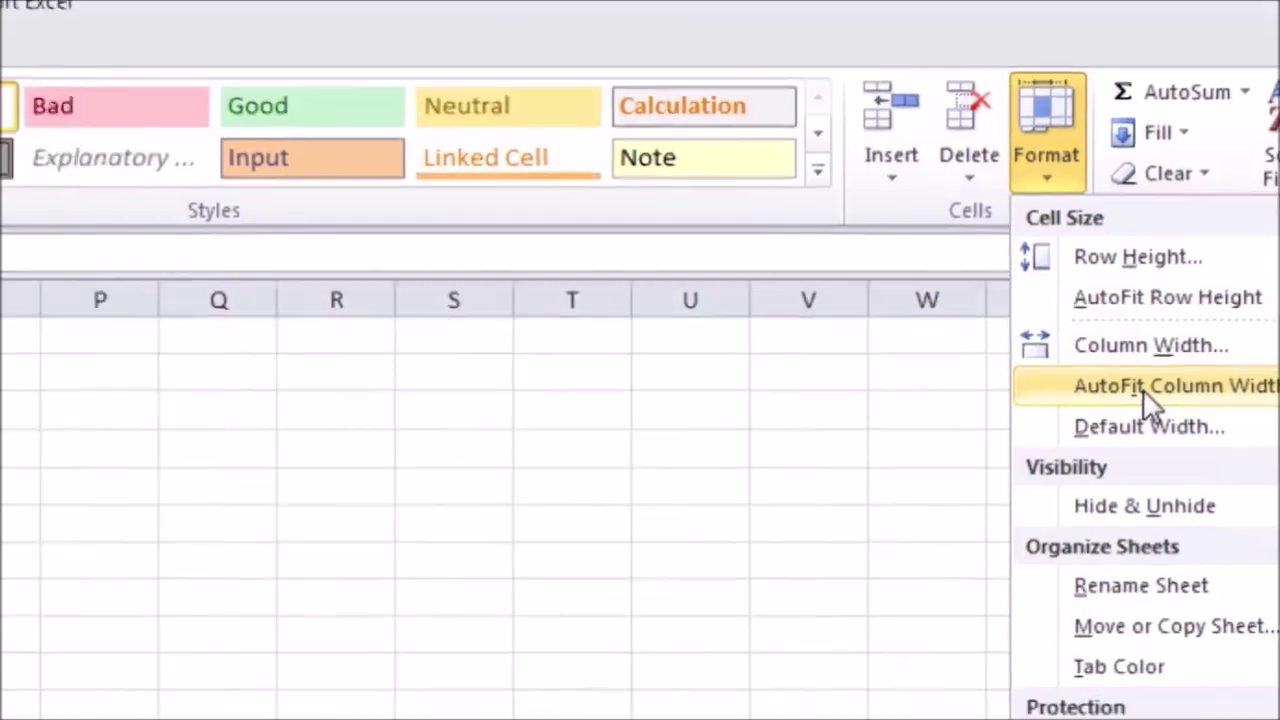
pyautogui.click(1012, 408)
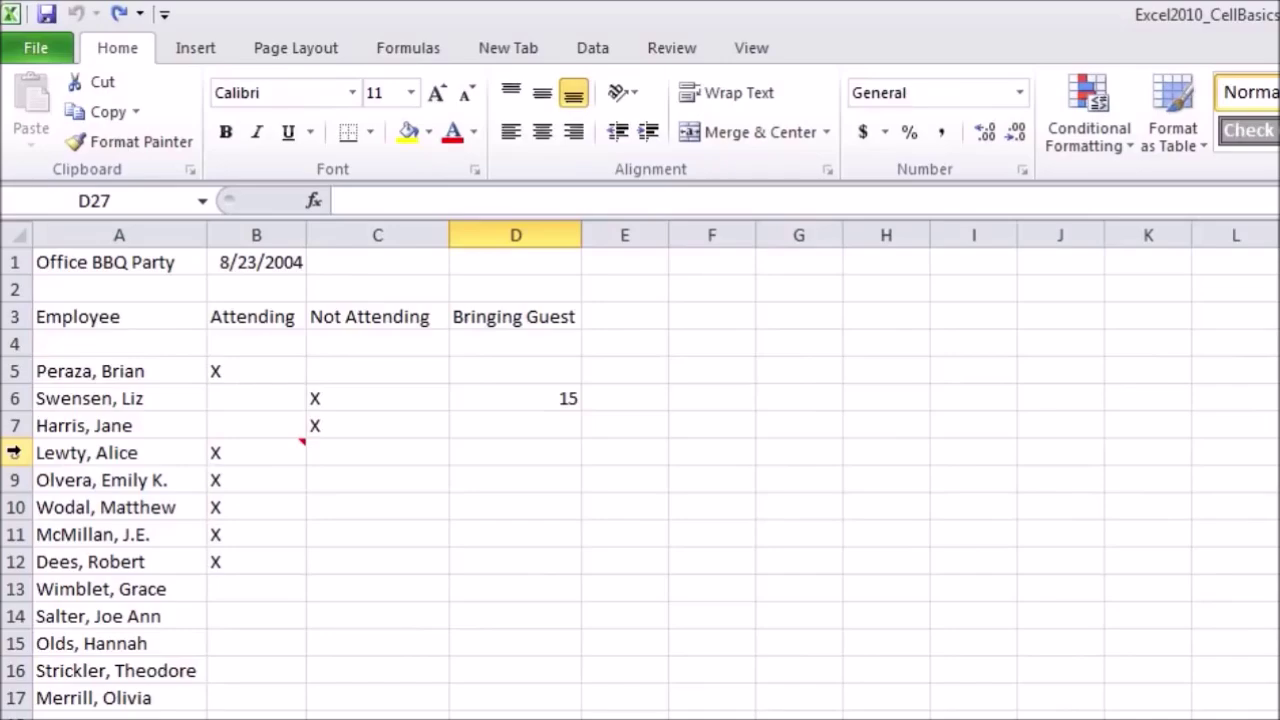
# Insert a blank row above row 8 in the Office BBQ Party list and open its insert formatting options.
pyautogui.click(14, 452)
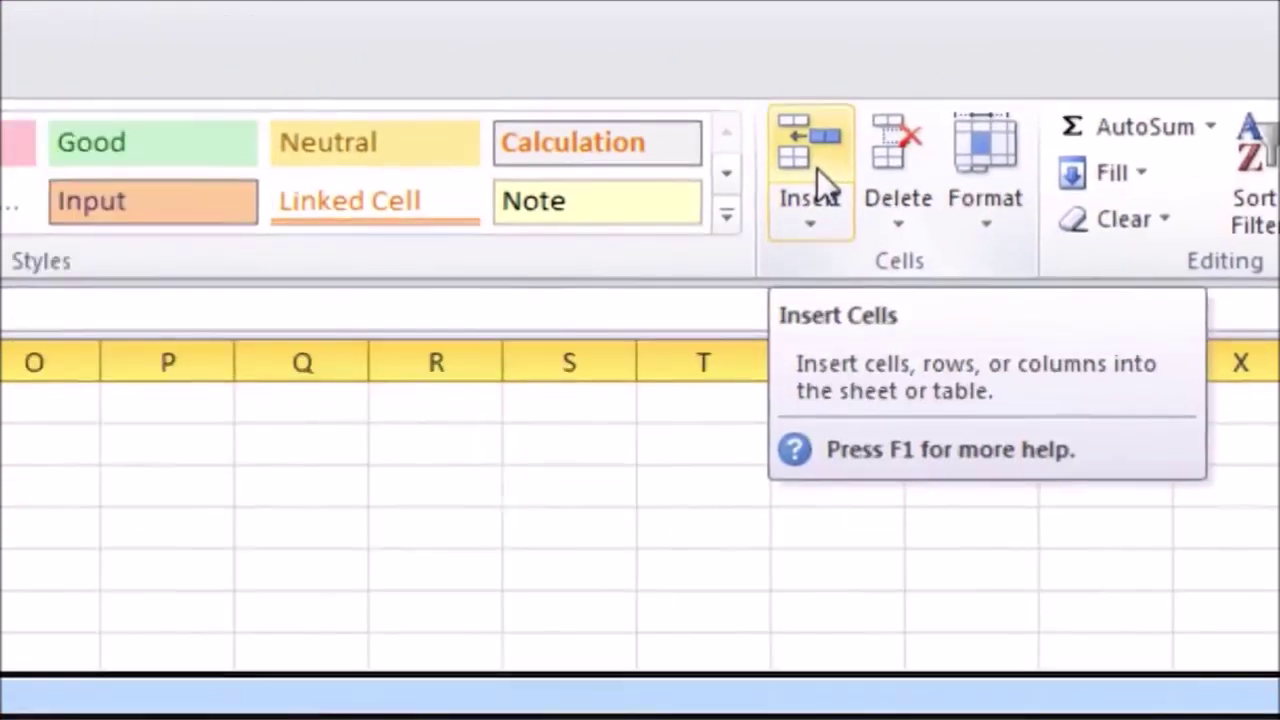
pyautogui.click(817, 168)
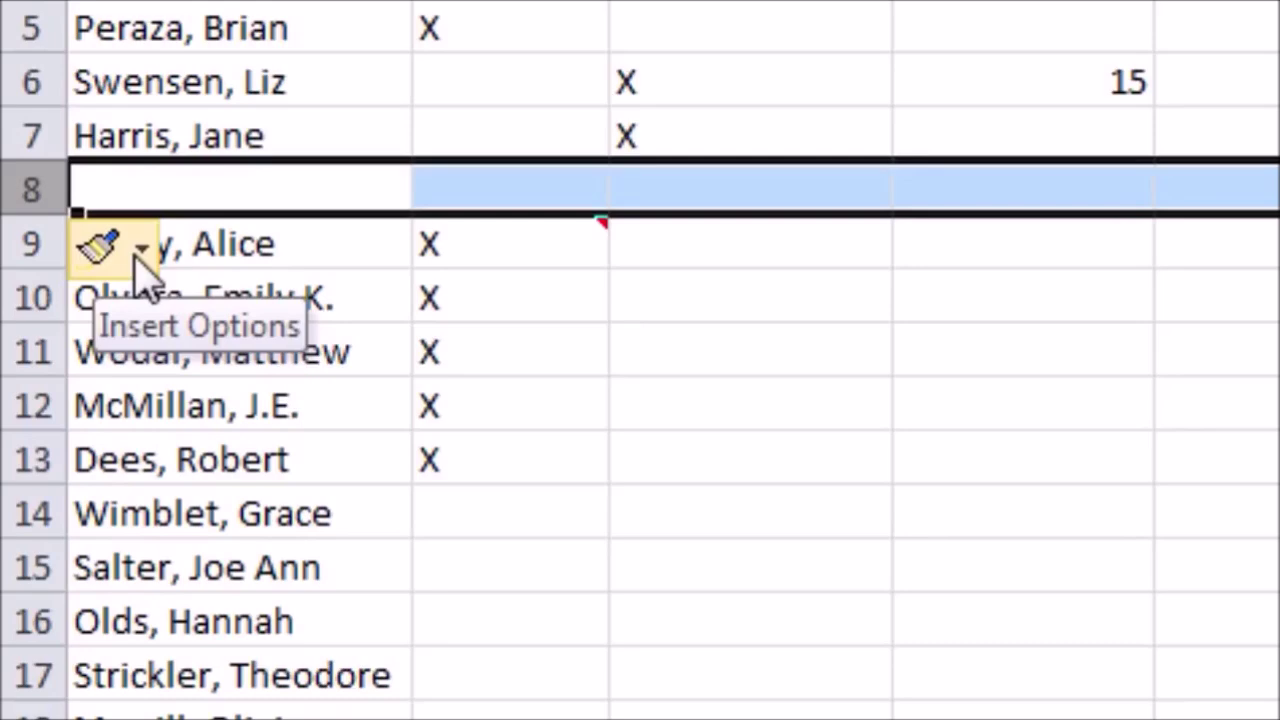
pyautogui.click(142, 253)
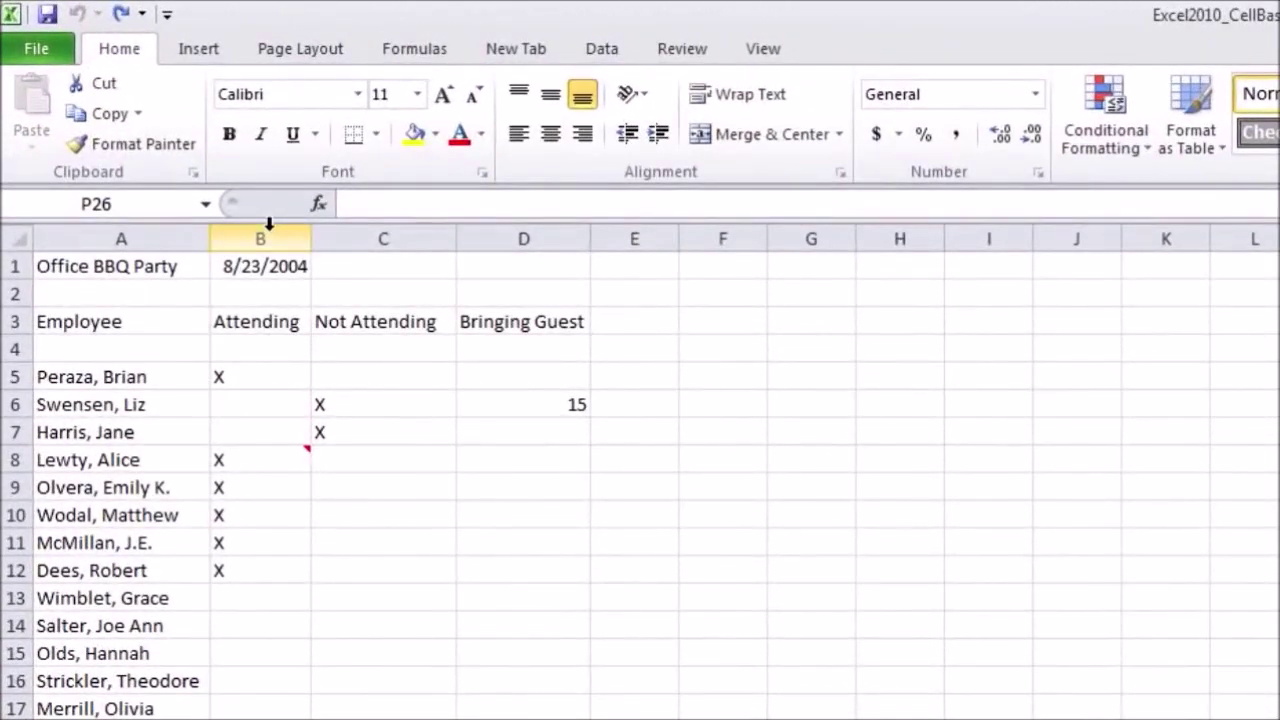
# Insert a blank column before the Attending column B and check the formatting options offered for it.
pyautogui.click(269, 224)
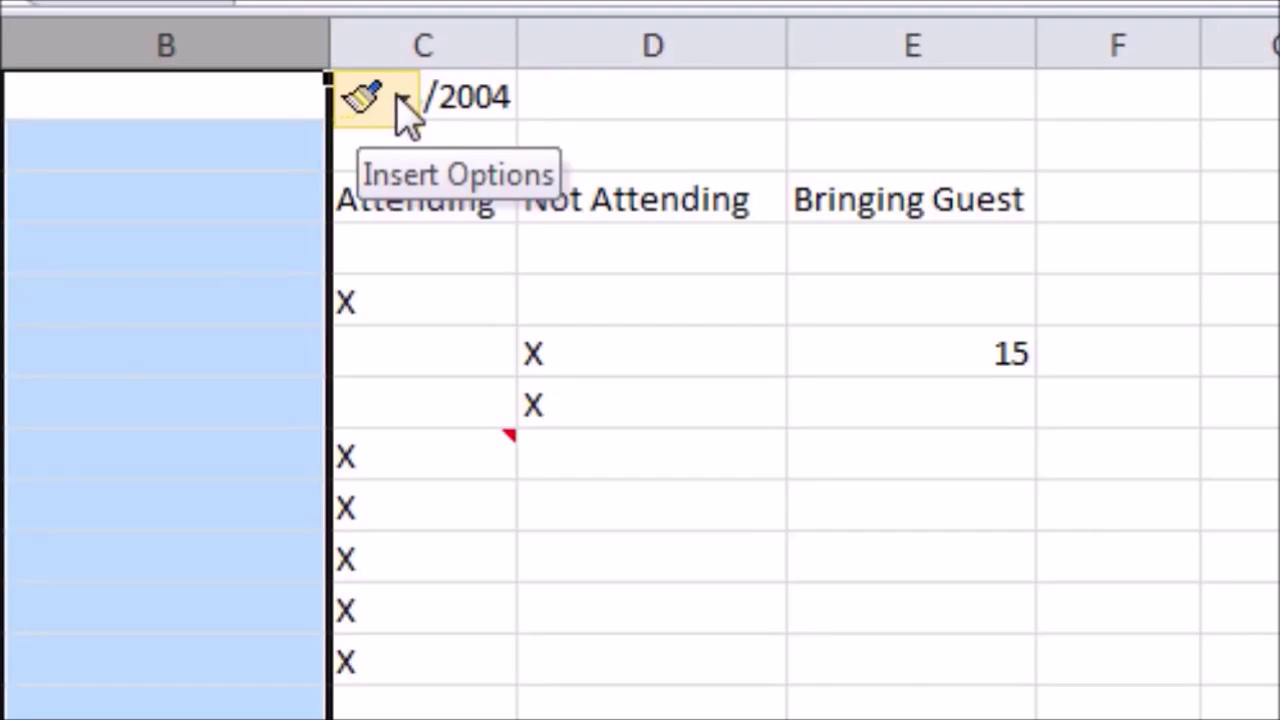
pyautogui.click(401, 104)
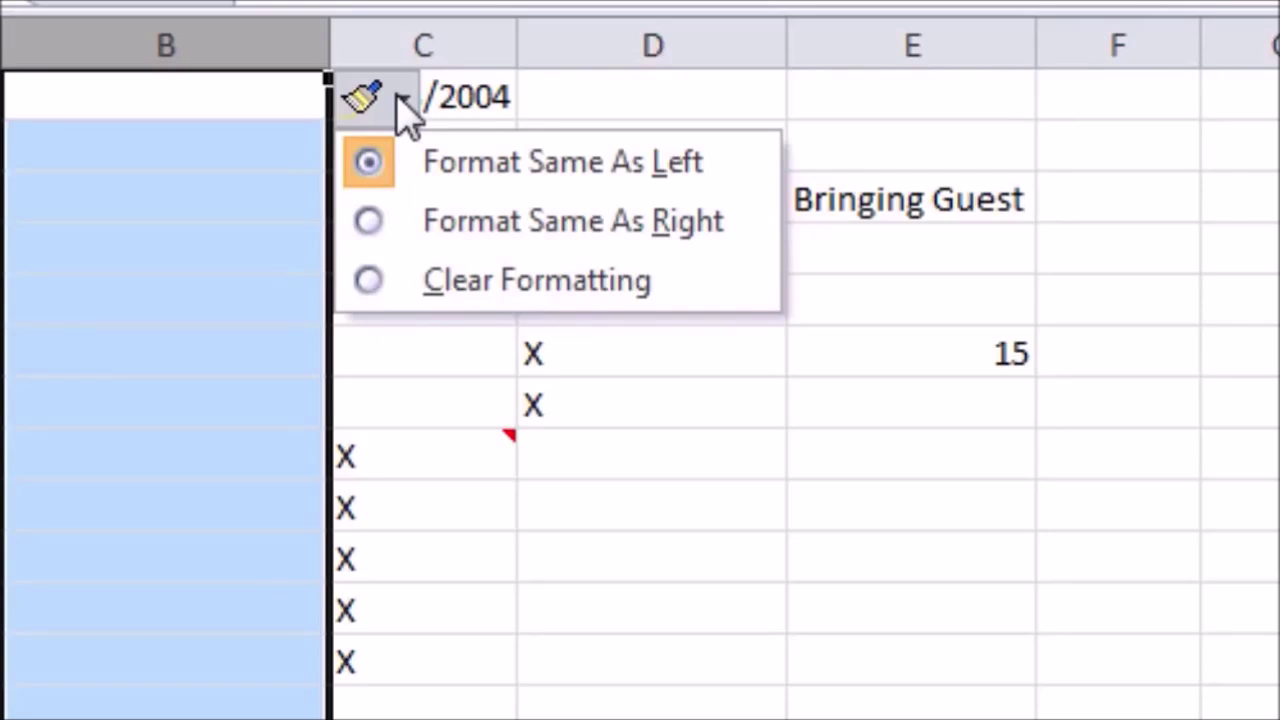
pyautogui.click(401, 104)
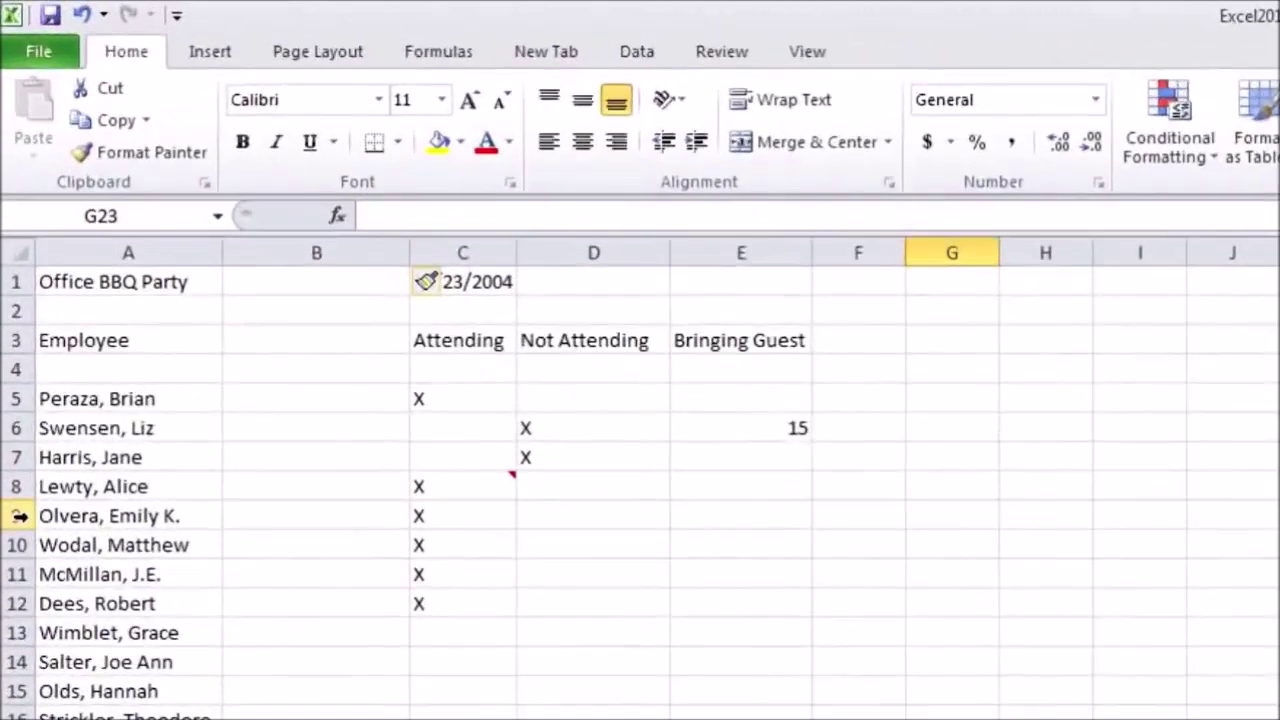
# Try deleting employee rows 9 to 11.
pyautogui.click(18, 515)
pyautogui.moveTo(18, 515); pyautogui.dragTo(20, 562)
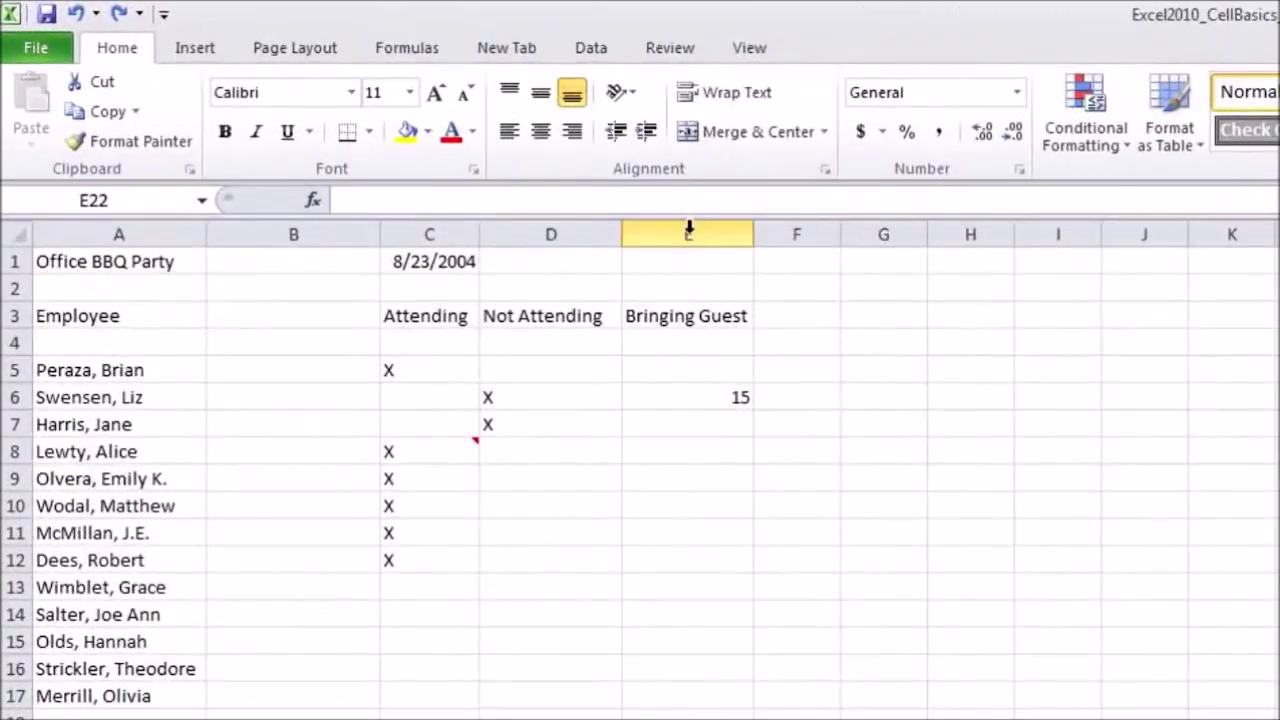
# Try deleting the Not Attending and Bringing Guest columns, D and E.
pyautogui.click(688, 229)
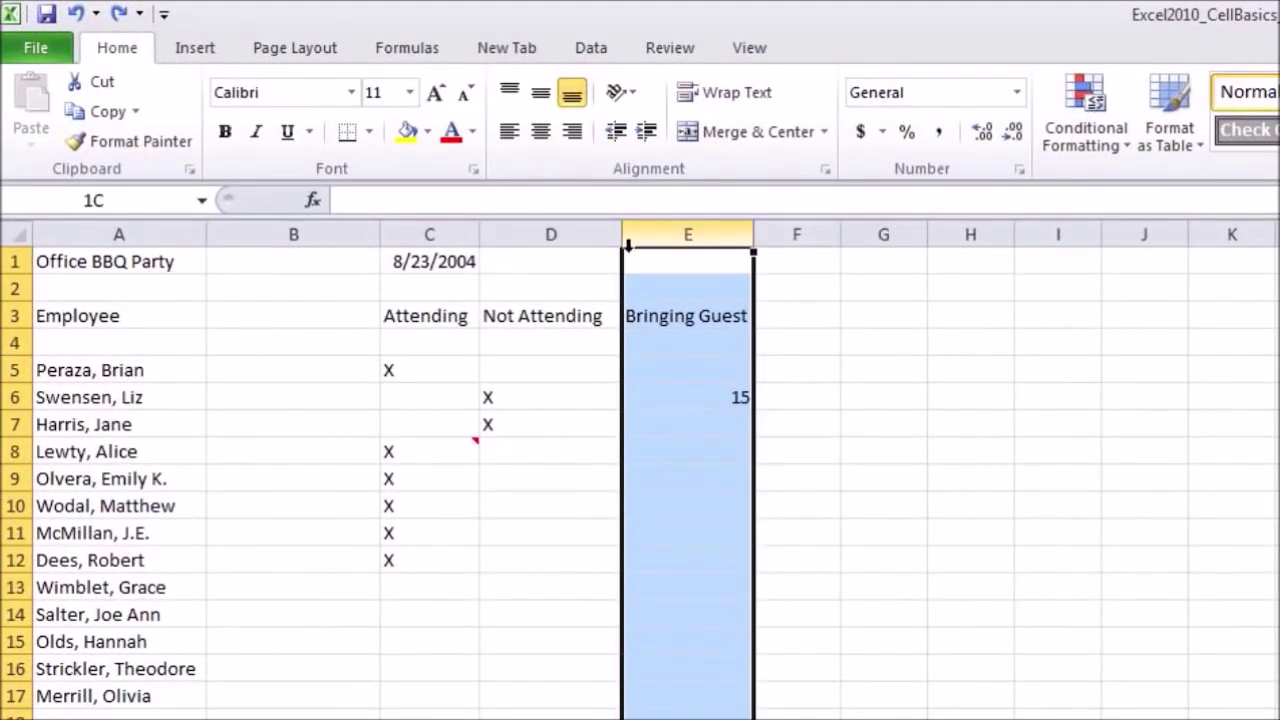
pyautogui.moveTo(628, 245); pyautogui.dragTo(586, 251)
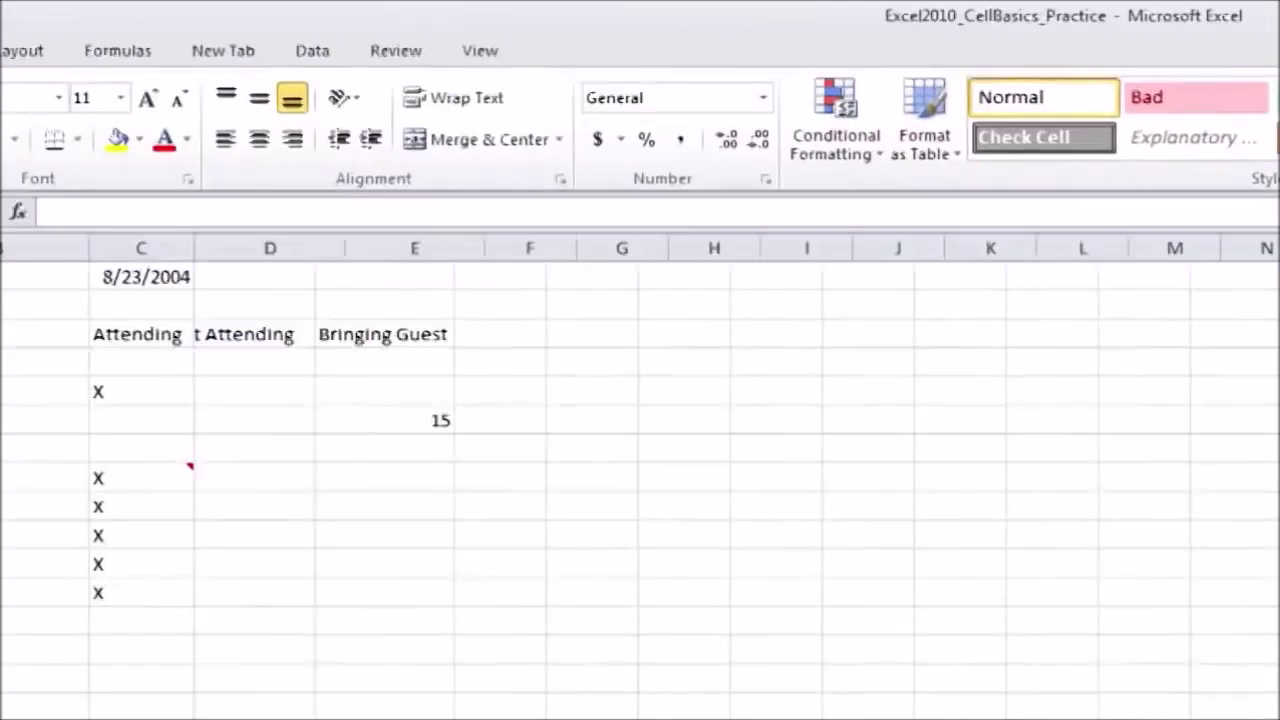
pyautogui.click(598, 125)
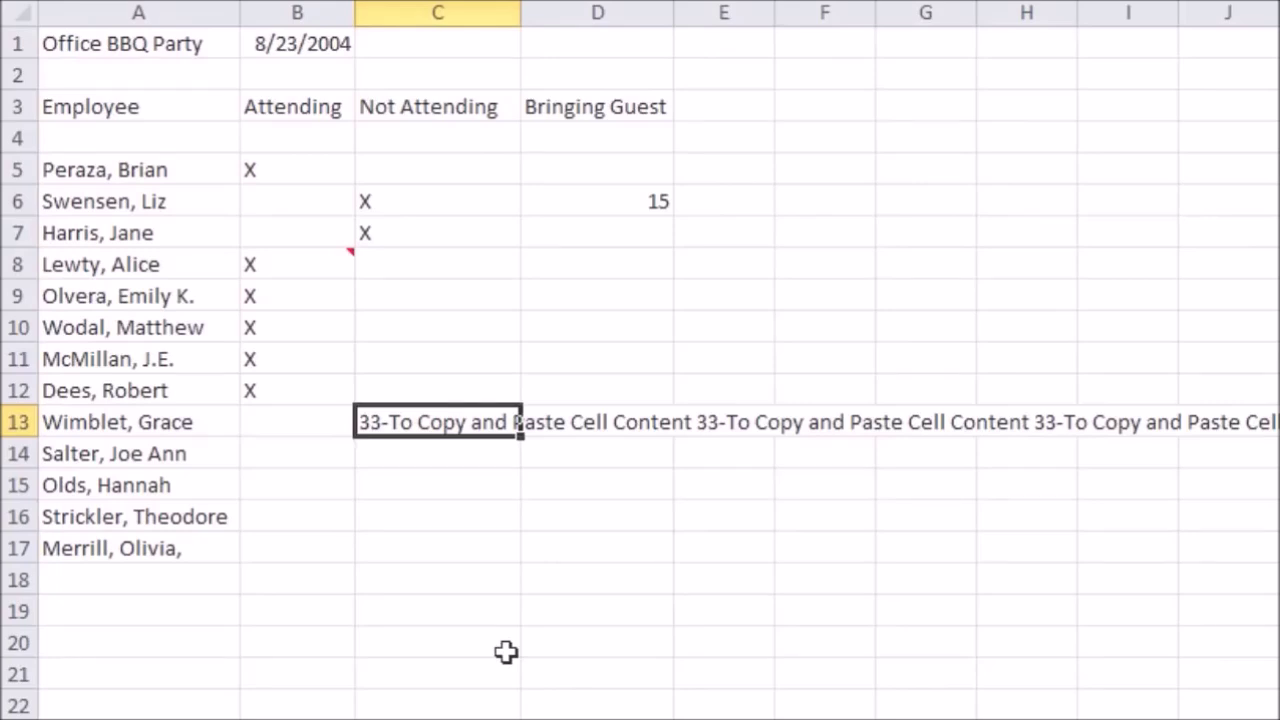
# Wrap the long text in cell C13 onto multiple lines and turn the wrapping off again.
pyautogui.hotkey('alt', 'h')
pyautogui.press('w')
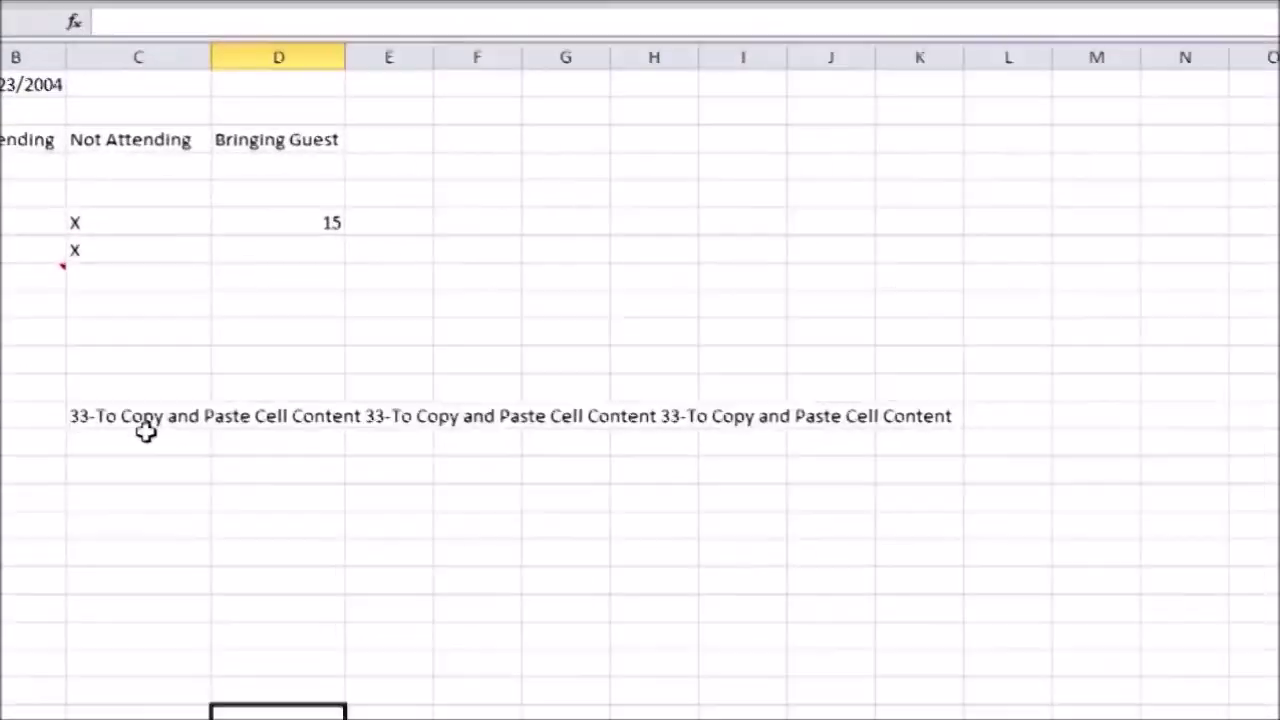
pyautogui.click(183, 291)
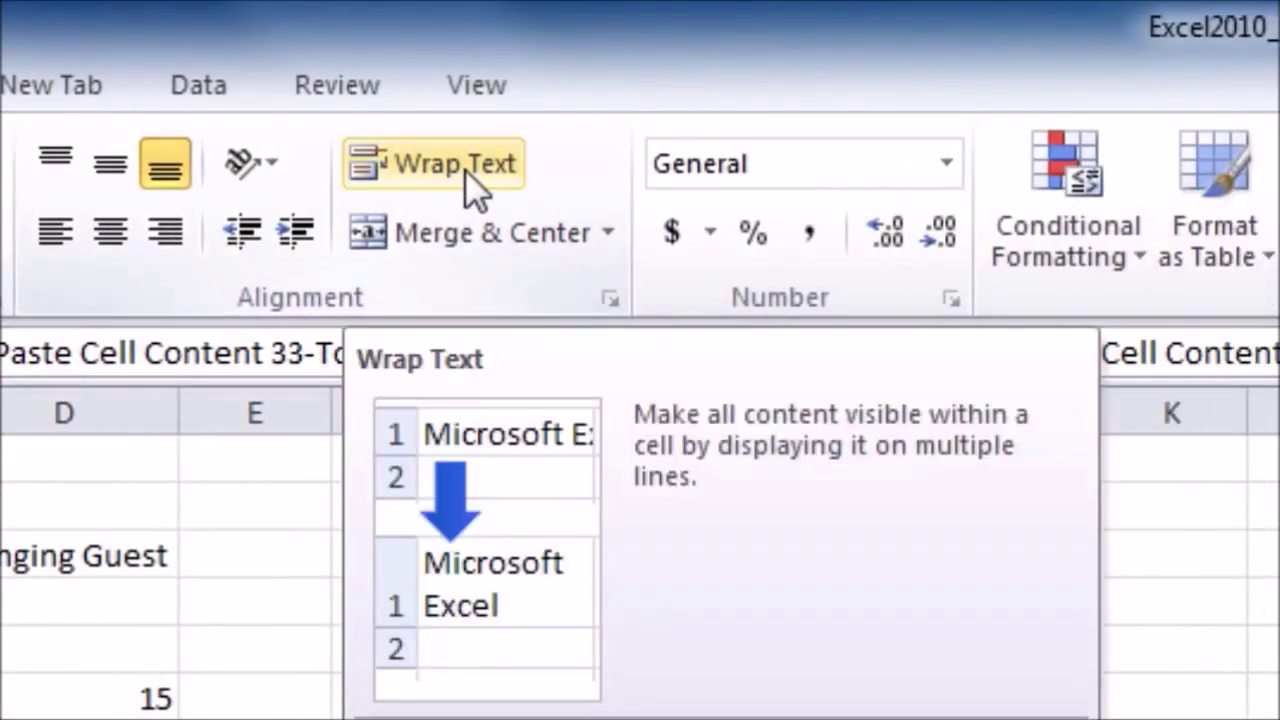
pyautogui.click(465, 170)
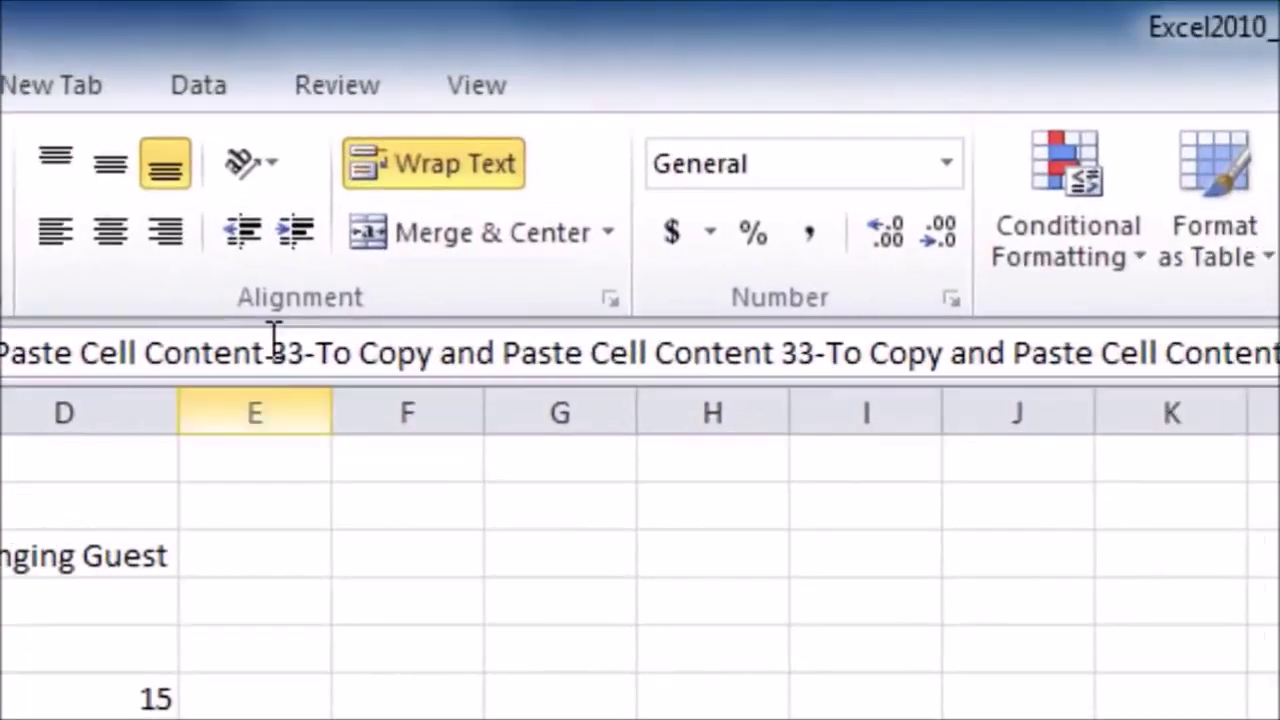
pyautogui.click(370, 182)
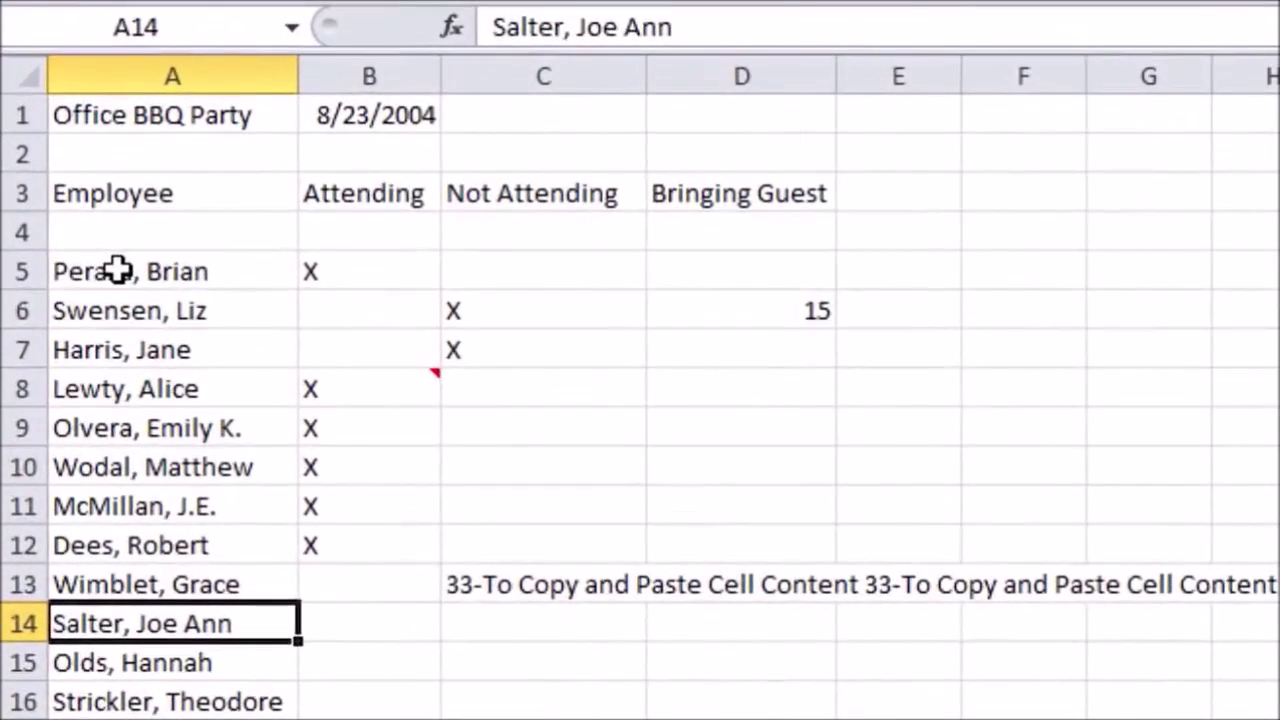
# Merge and center employee name cells A5:A10 into one cell, and undo the merge.
pyautogui.moveTo(118, 270); pyautogui.dragTo(160, 467)
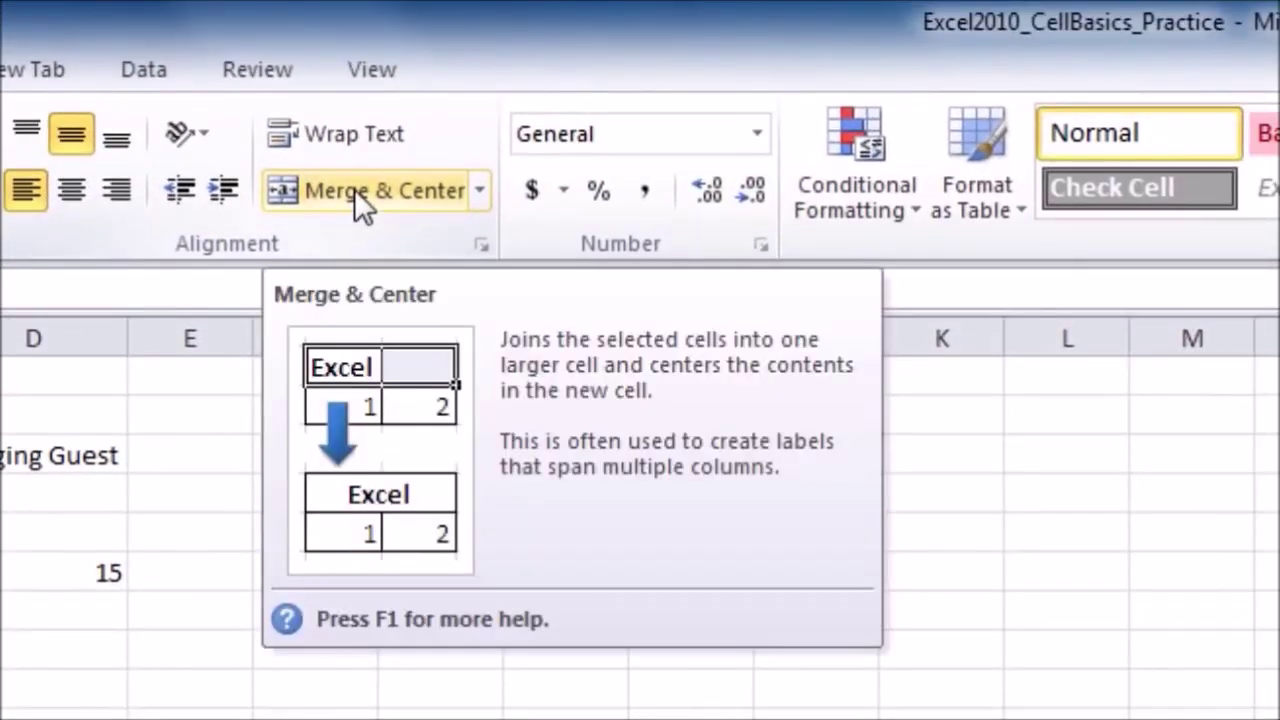
pyautogui.click(368, 193)
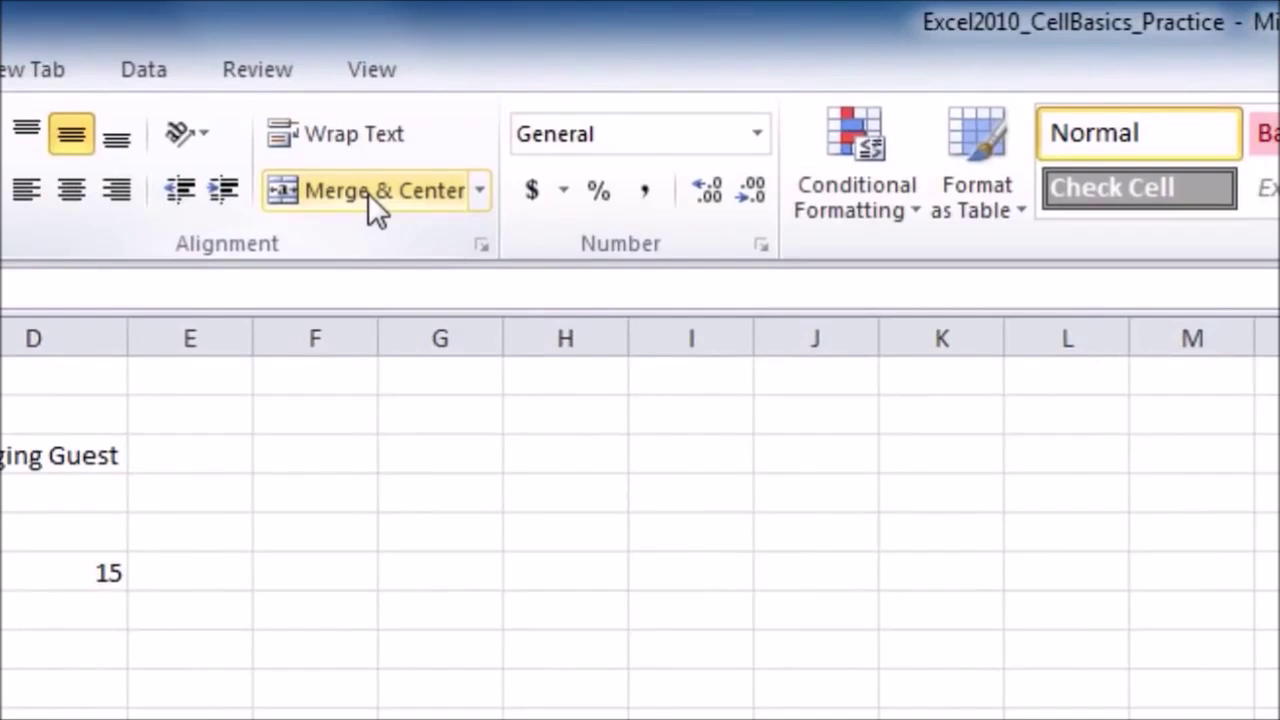
pyautogui.click(368, 193)
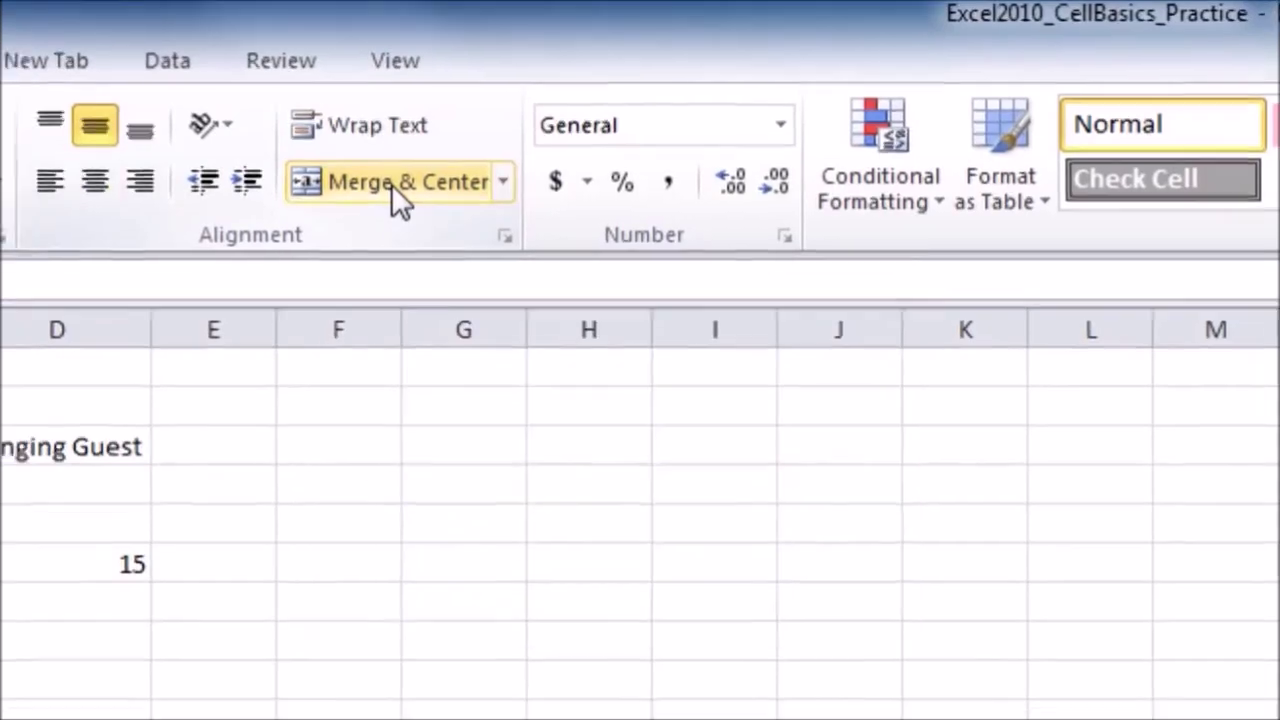
pyautogui.hotkey('ctrl', 'z')
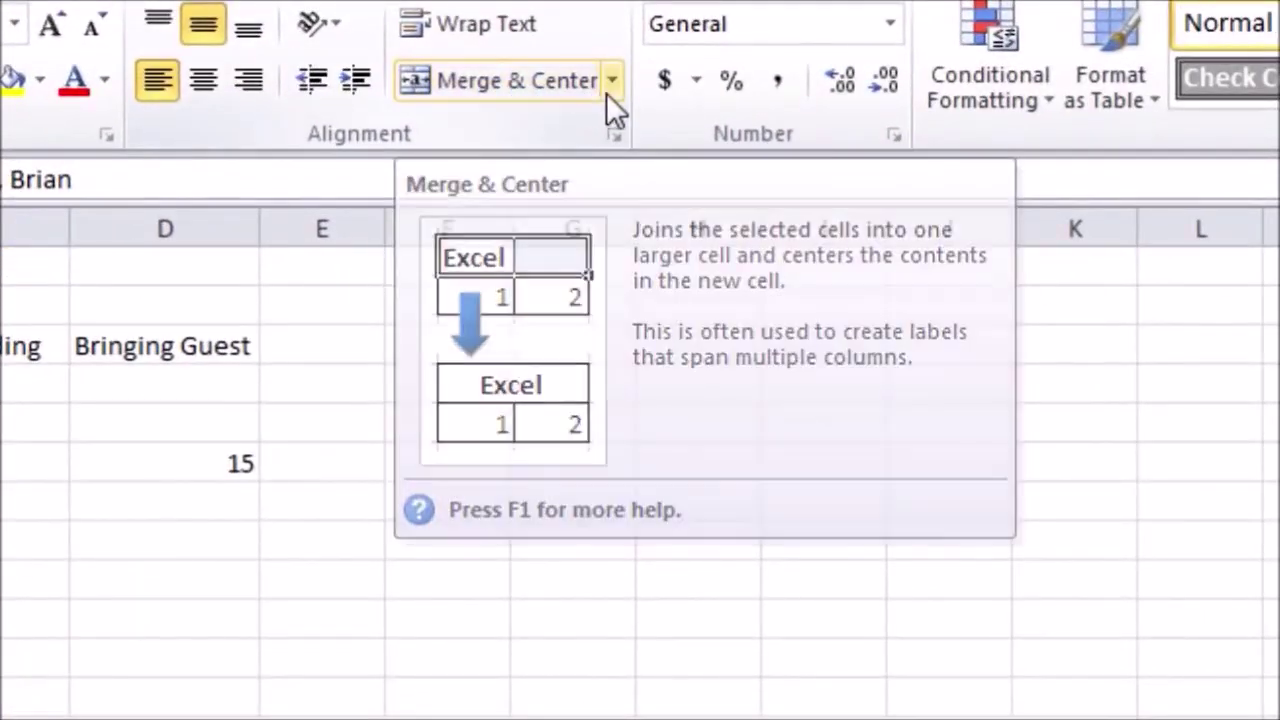
# Display the available merge options for the selected employee name cells.
pyautogui.click(613, 82)
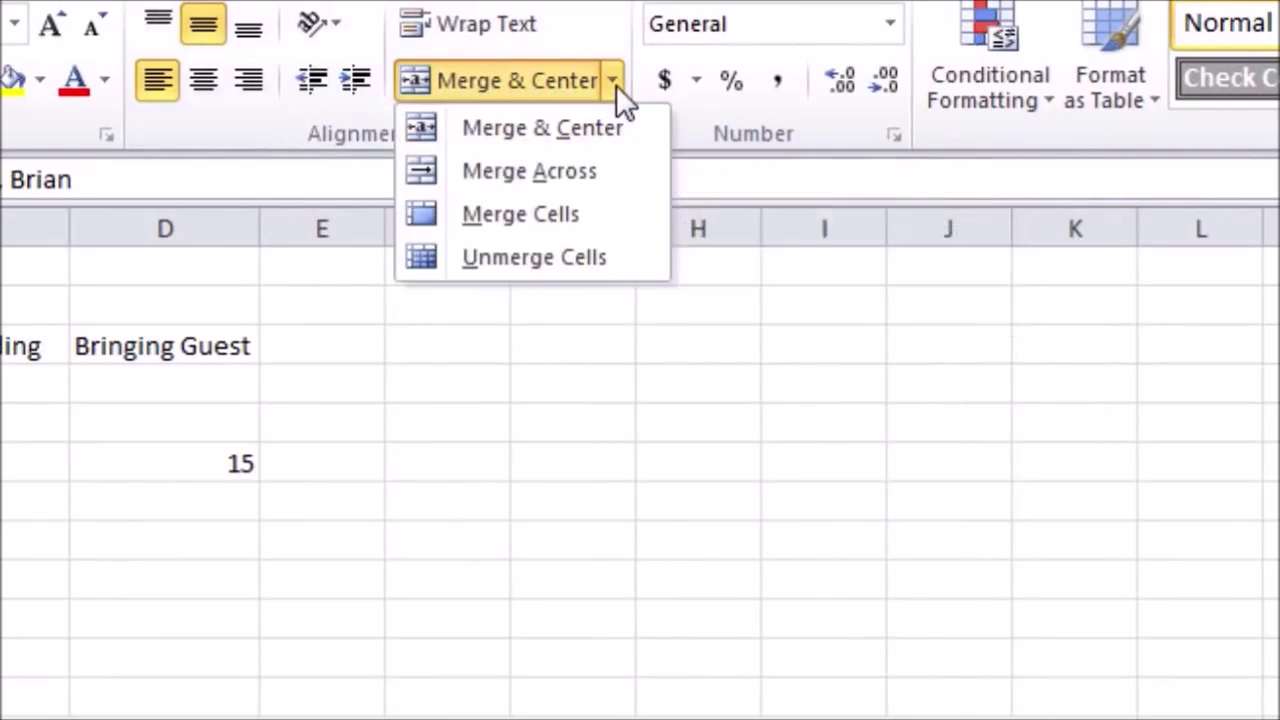